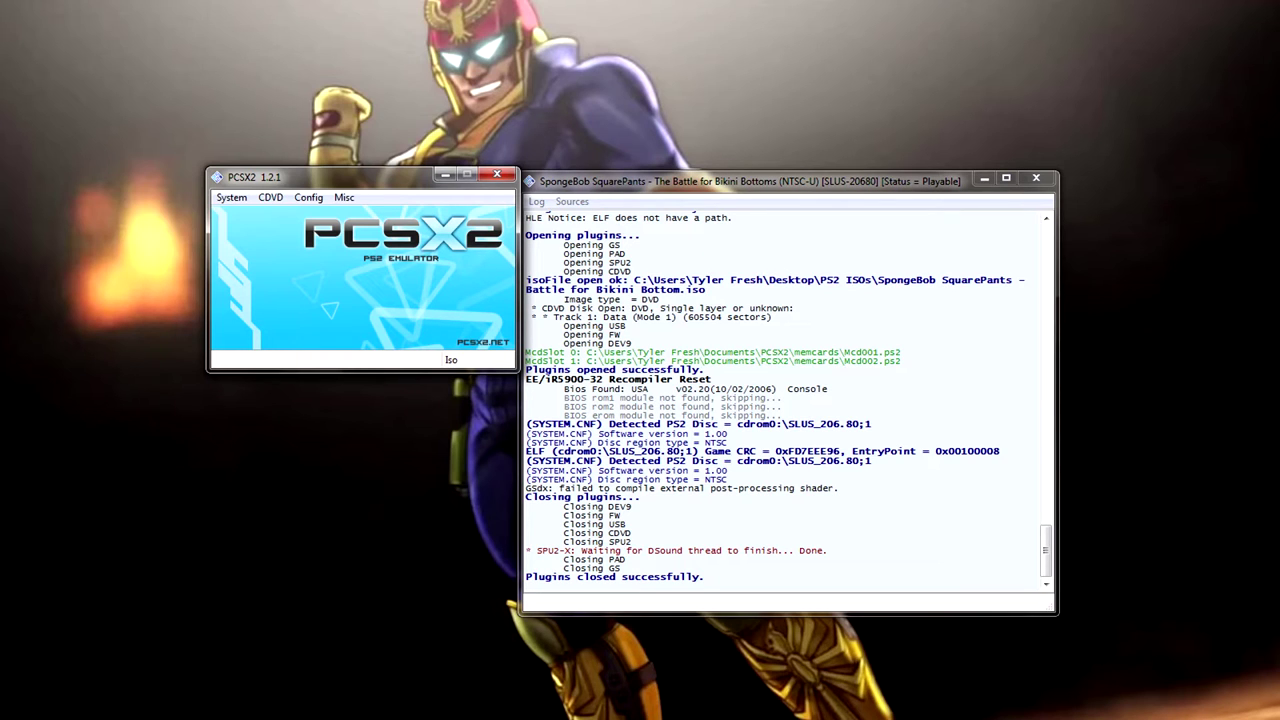
- Open the emulation settings and choose Widescreen (16:9) as the GS window's aspect ratio
left_click(308, 198)
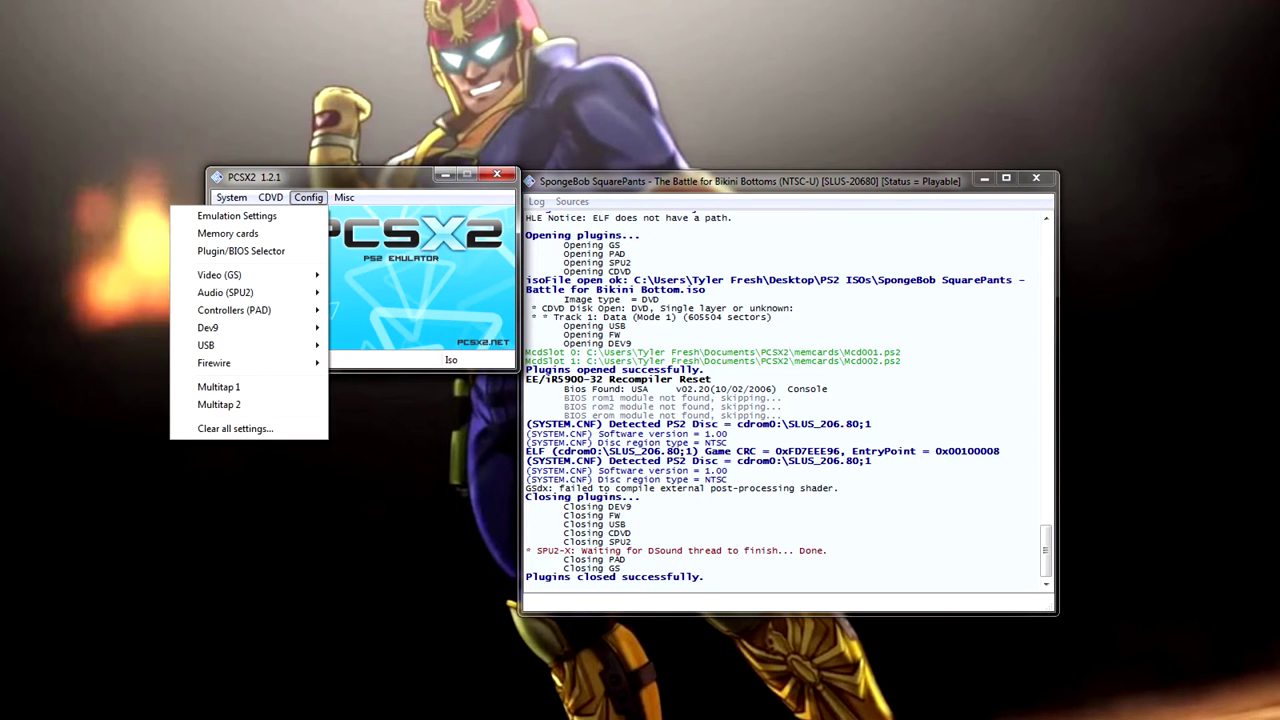
key("Left")
key("Right")
key("Return")
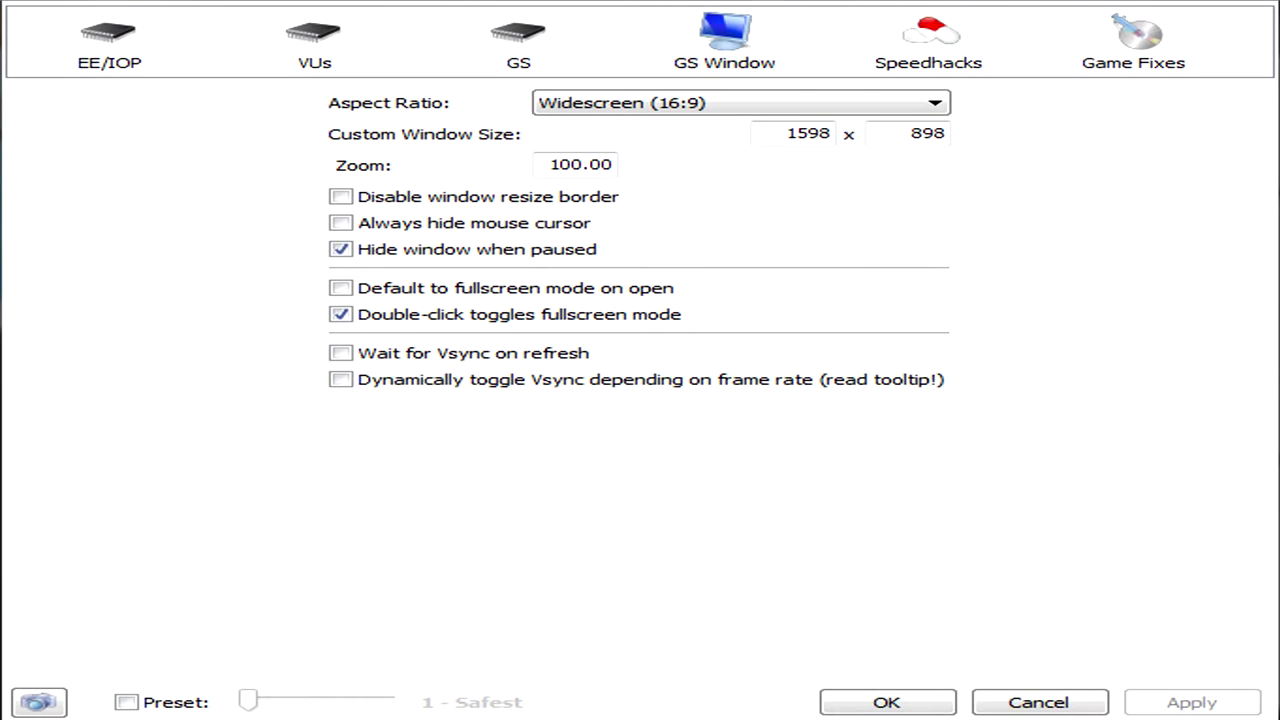
left_click(741, 103)
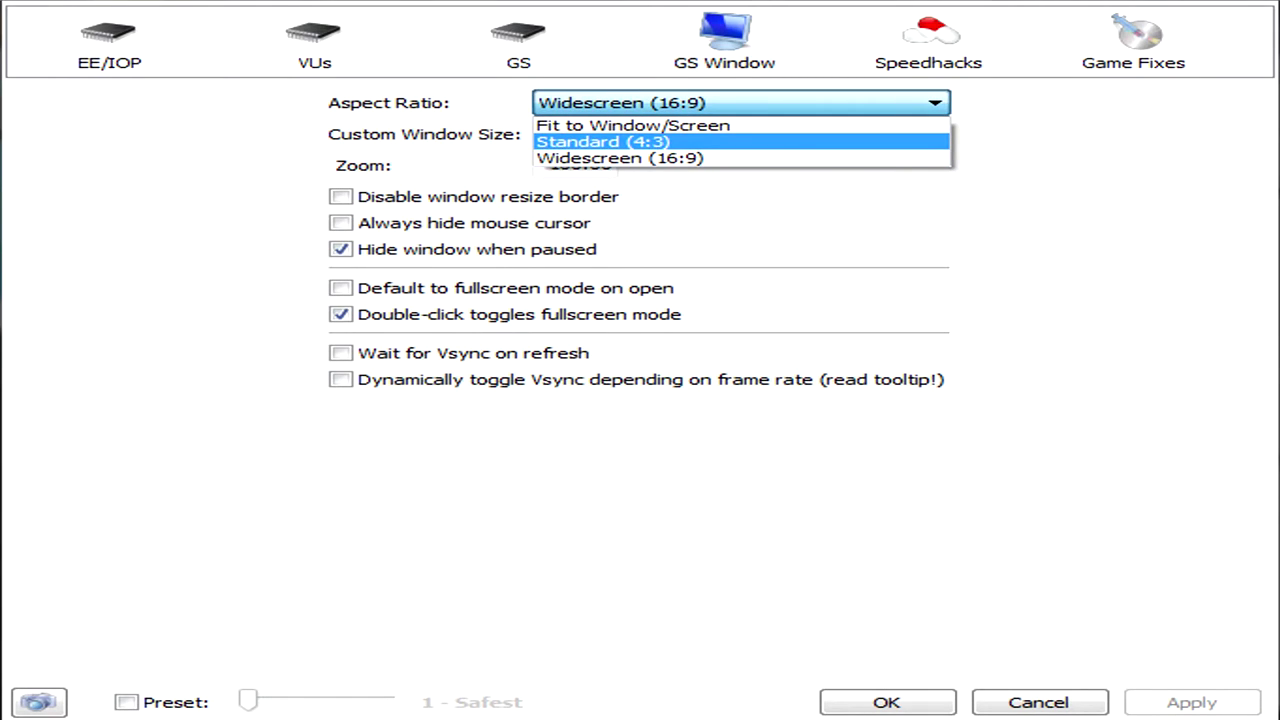
key("Down")
key("Return")
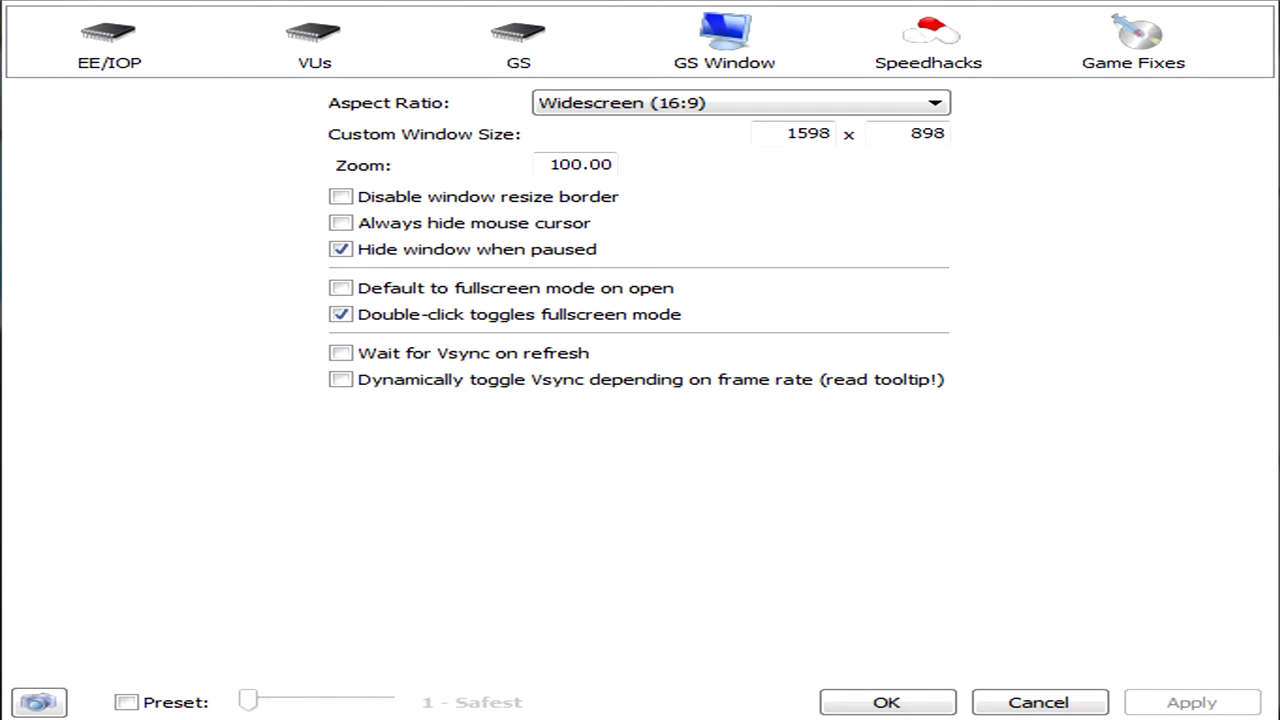
- Set the custom window size to 1600 x 900, enable dynamic Vsync toggling depending on frame rate, and apply the changes
double_click(807, 133)
type("1600")
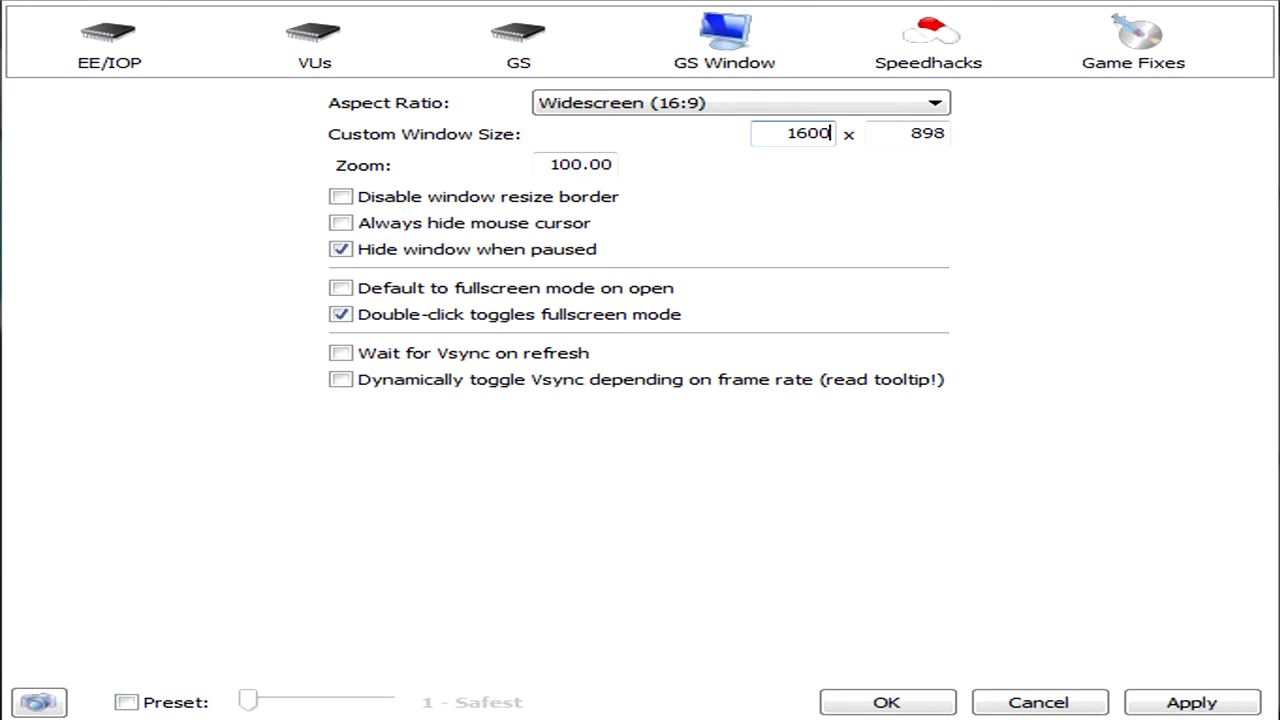
double_click(912, 133)
type("900")
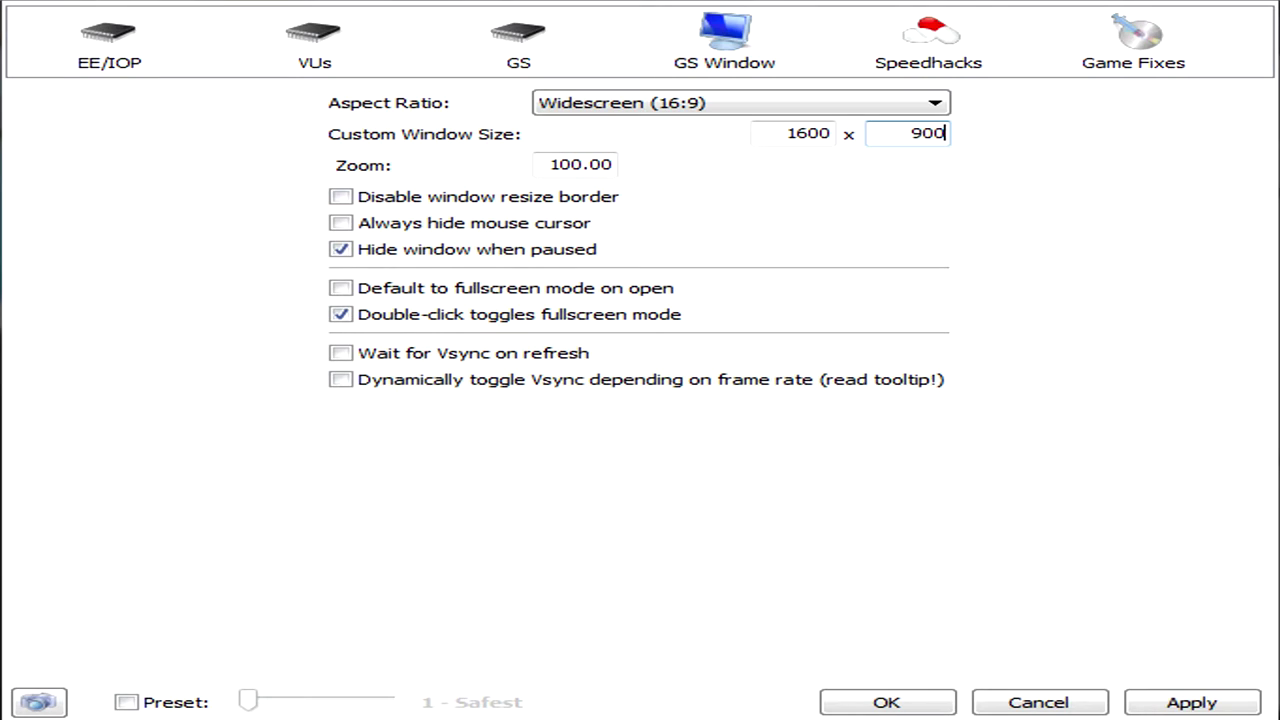
left_click(1192, 702)
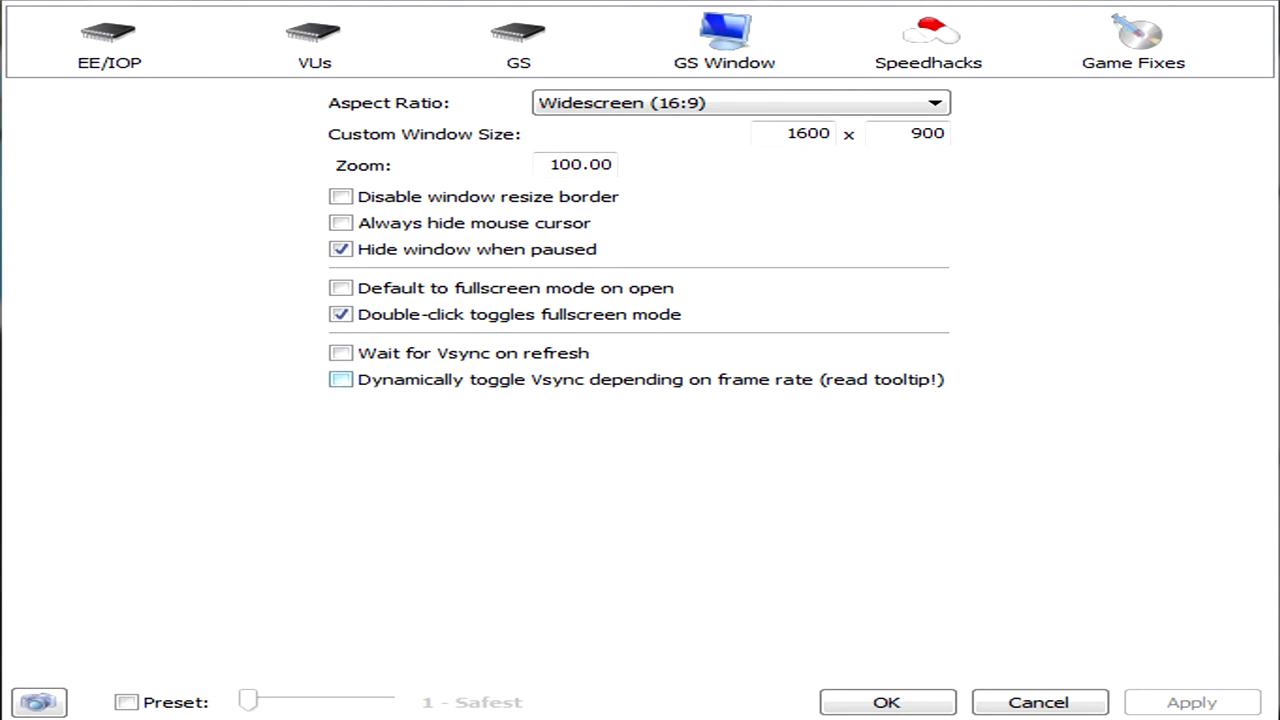
left_click(341, 380)
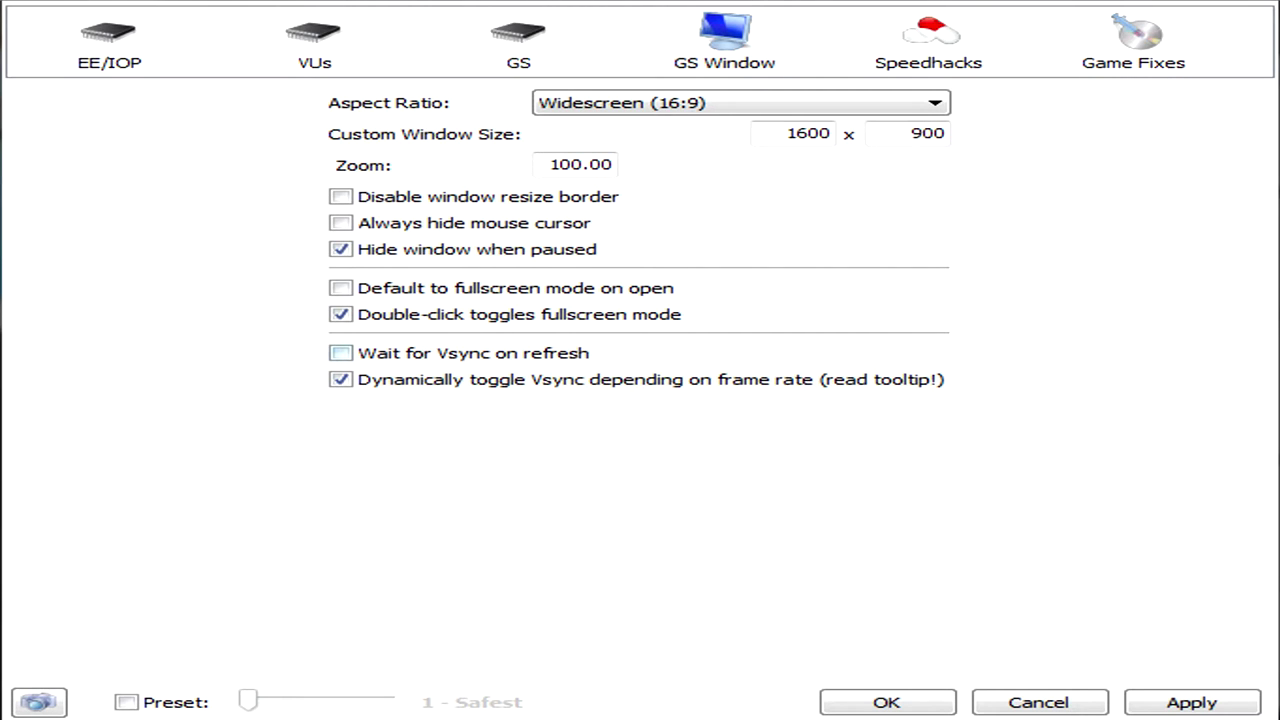
left_click(1192, 702)
- Review the Speedhacks and Game Fixes pages of the emulation settings
left_click(929, 42)
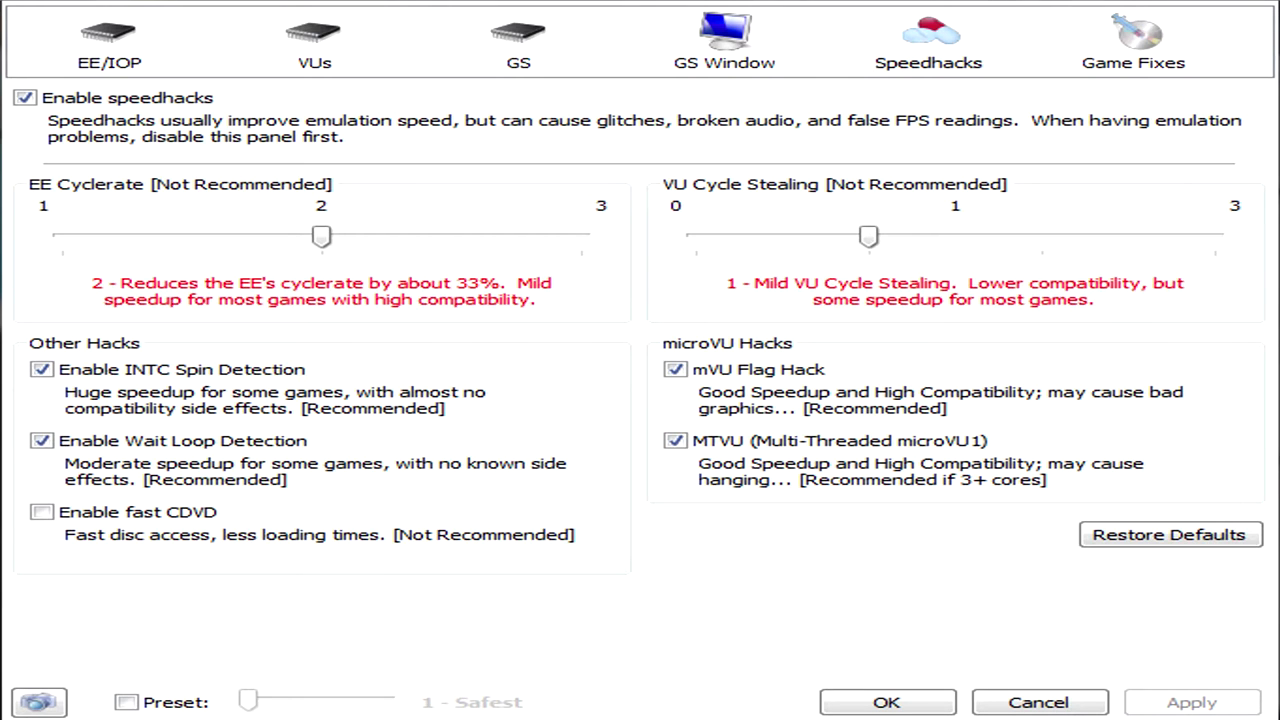
left_click(1134, 42)
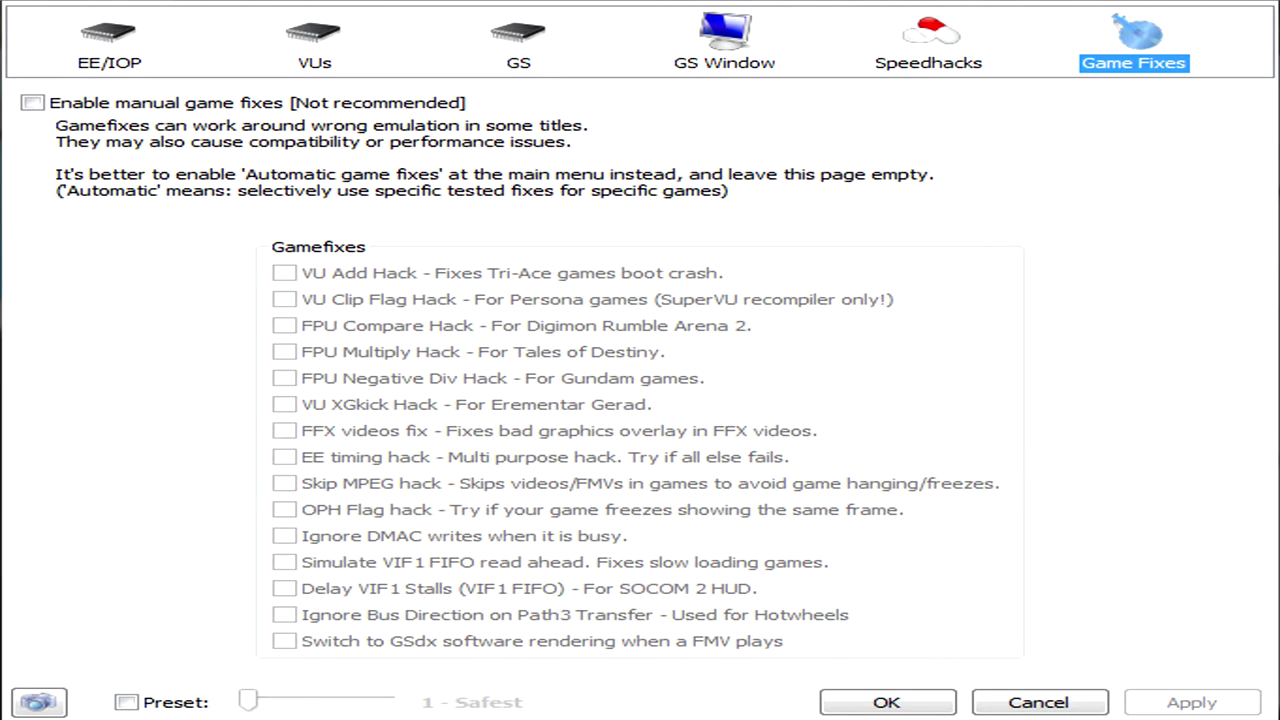
left_click(928, 42)
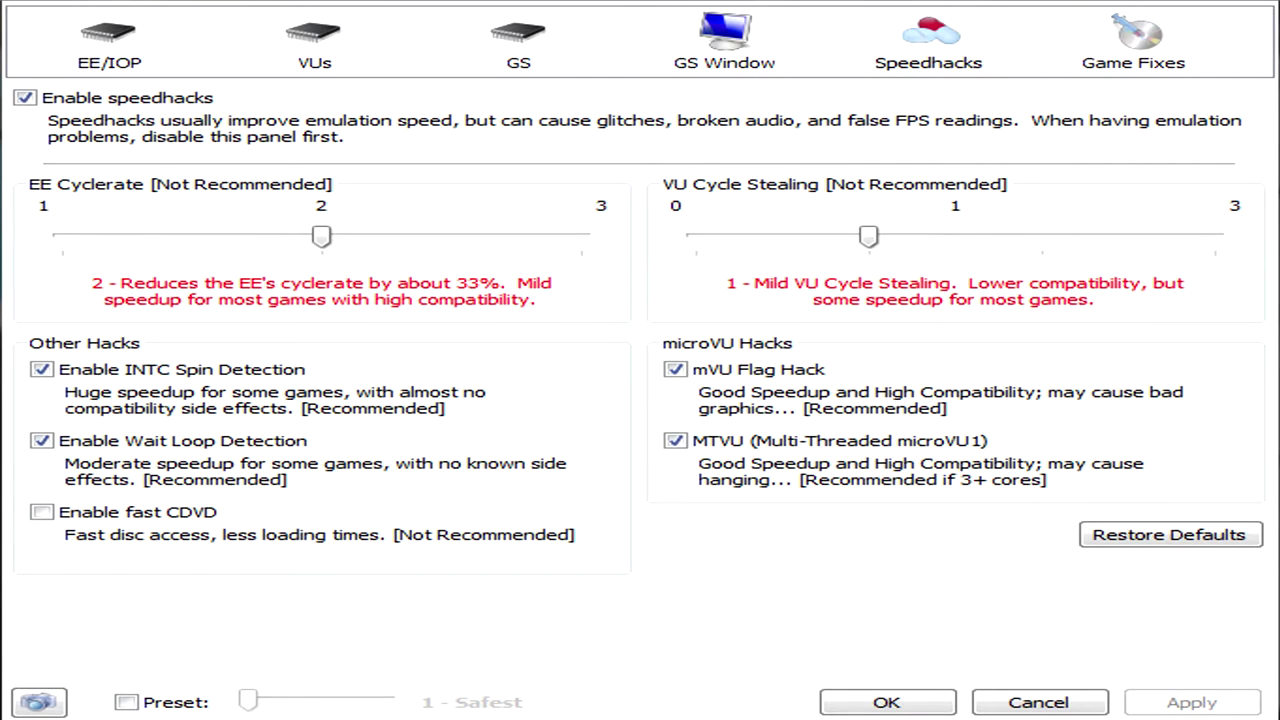
key("Right")
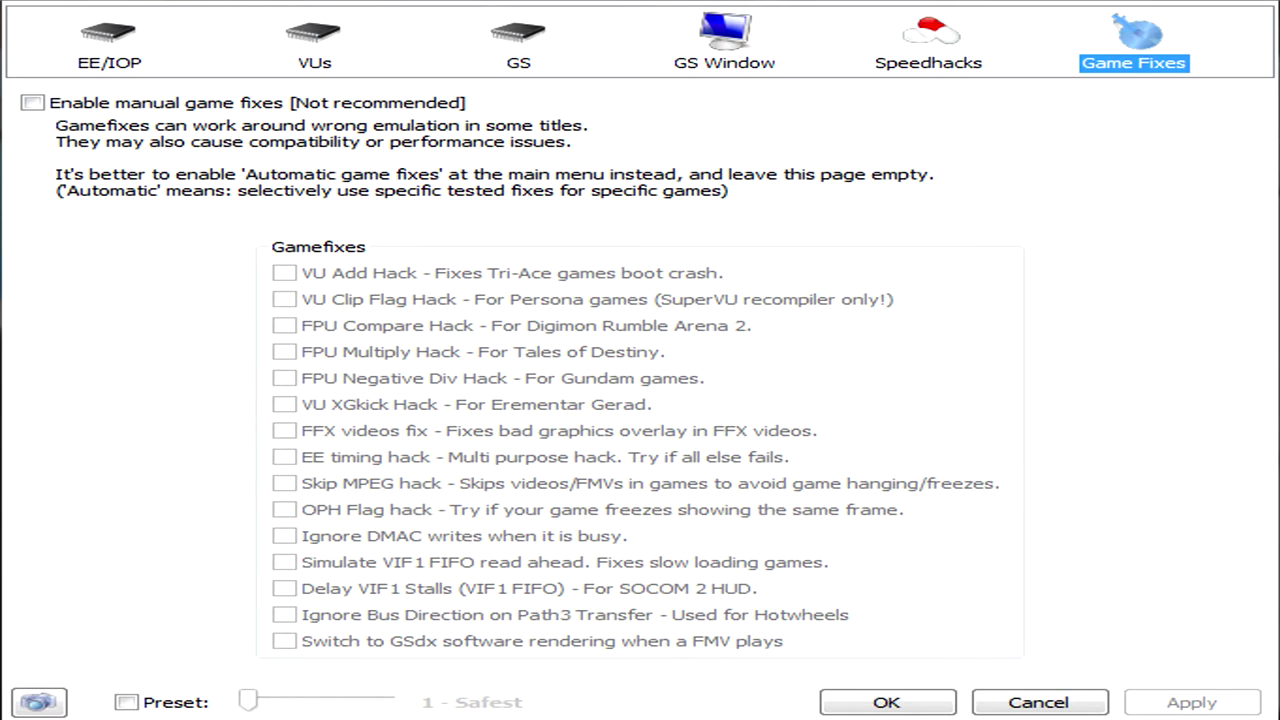
- Try enabling manual game fixes, switch them off again and apply
left_click(33, 103)
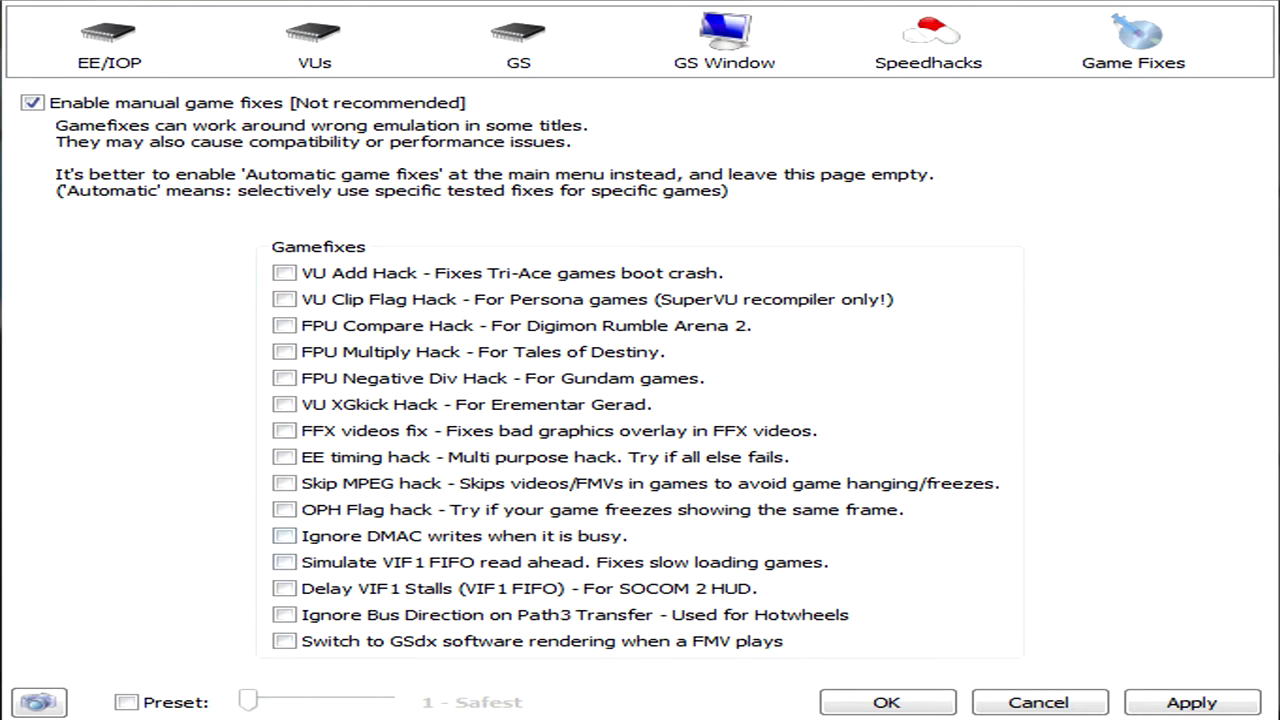
left_click(33, 103)
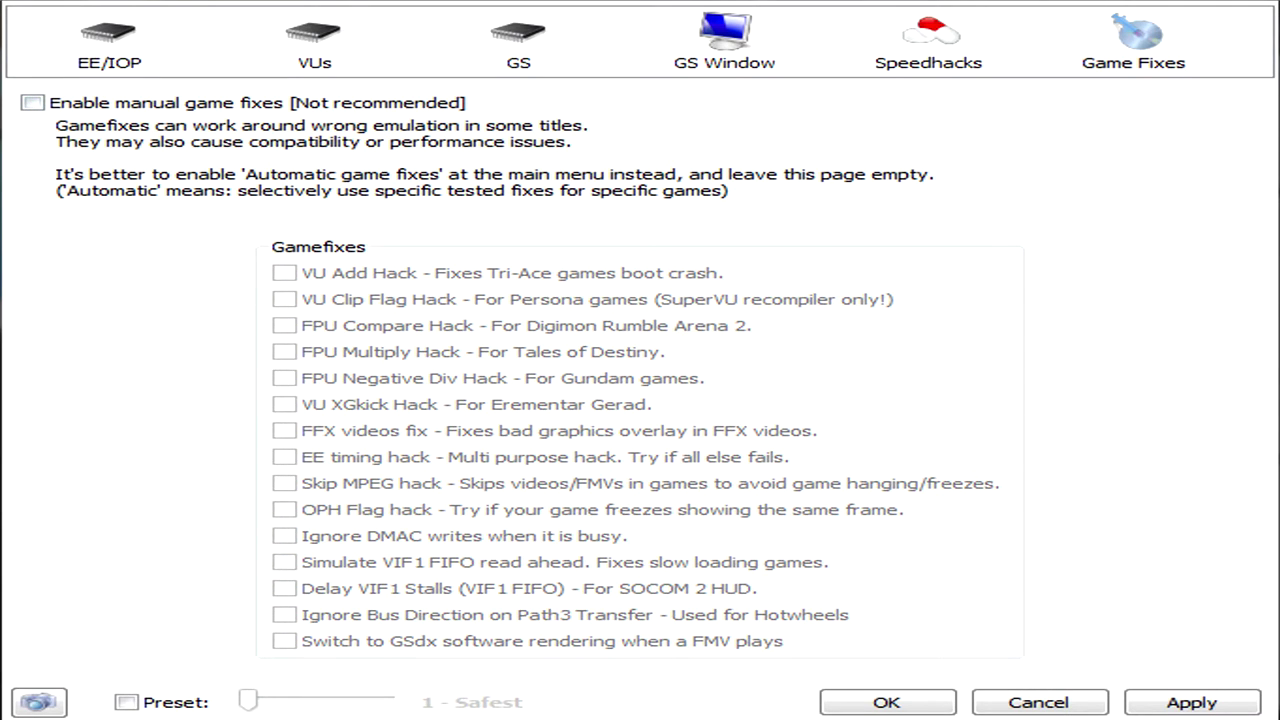
left_click(1192, 702)
- Try VU Cycle Stealing at 0 in the speedhacks, return it to 1 and apply
left_click(929, 42)
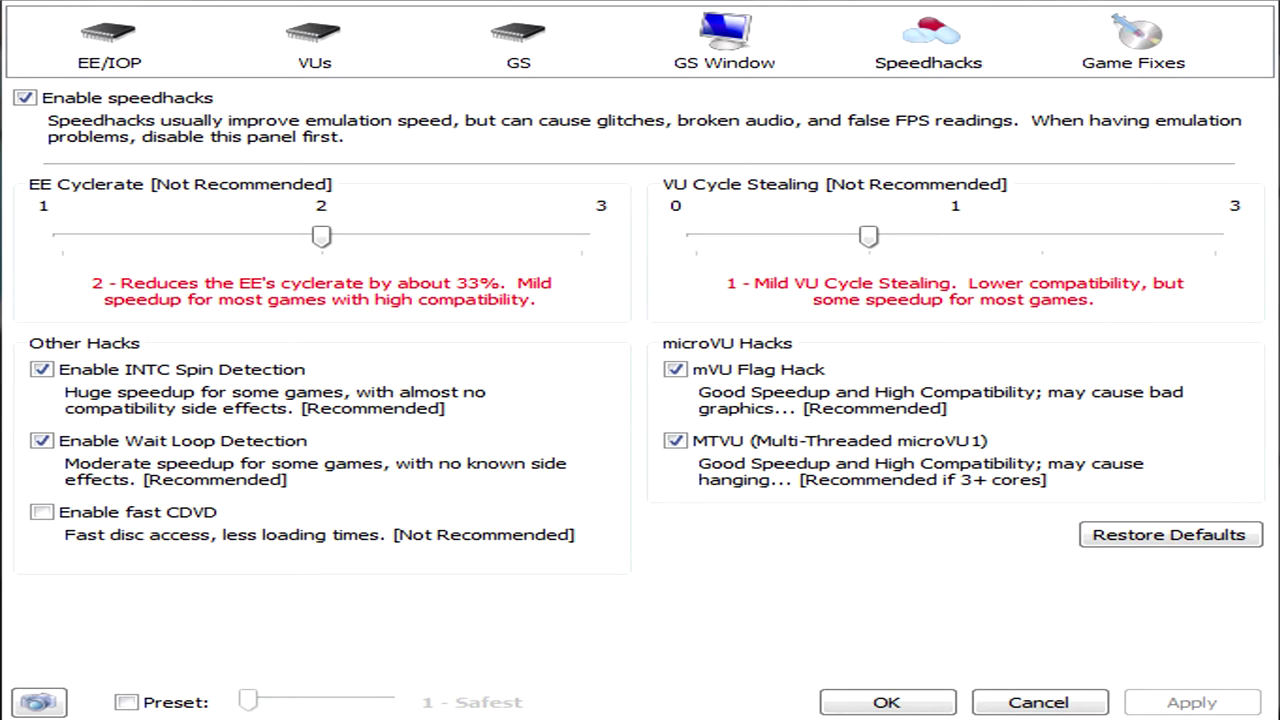
left_click_drag(868, 237, 696, 237)
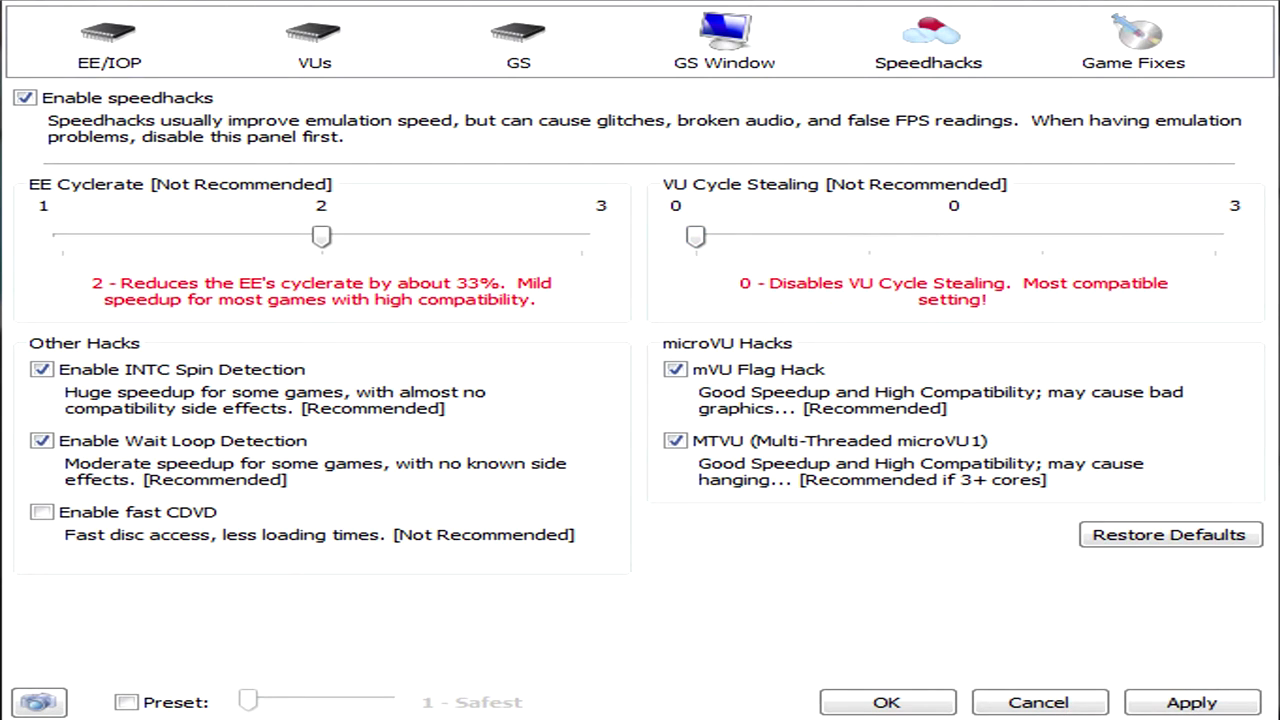
left_click_drag(696, 237, 868, 237)
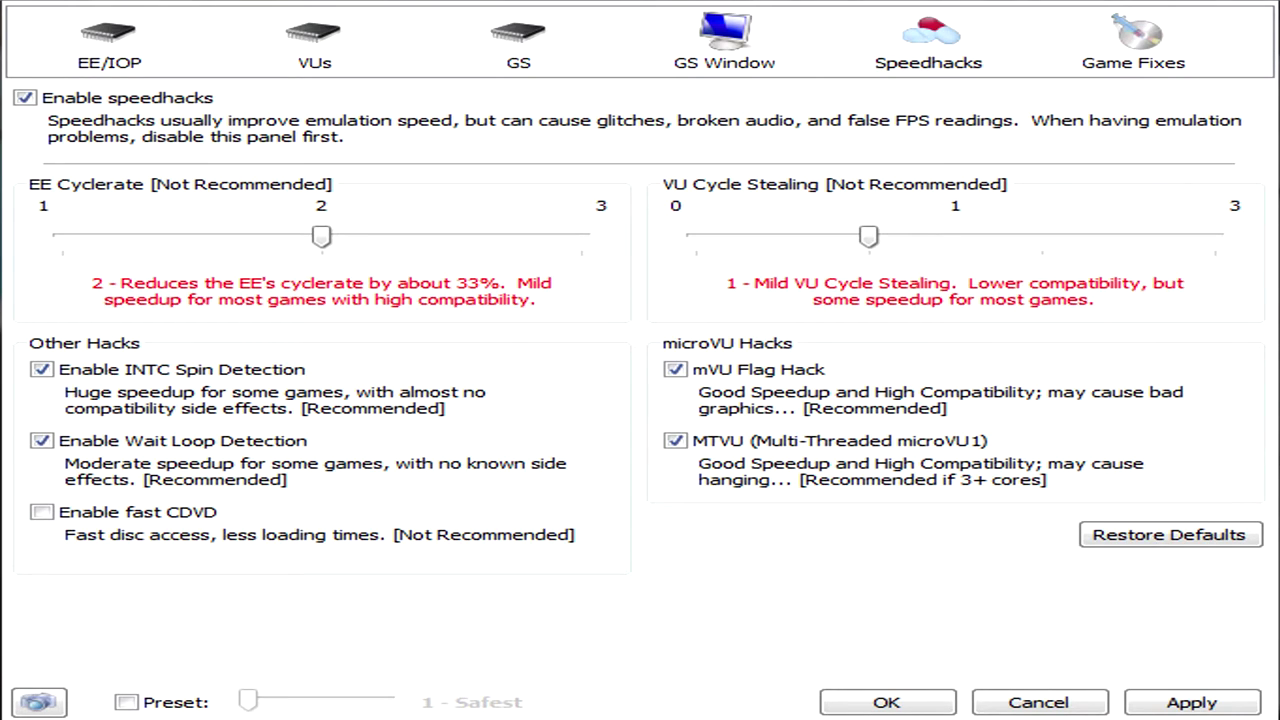
key("alt+a")
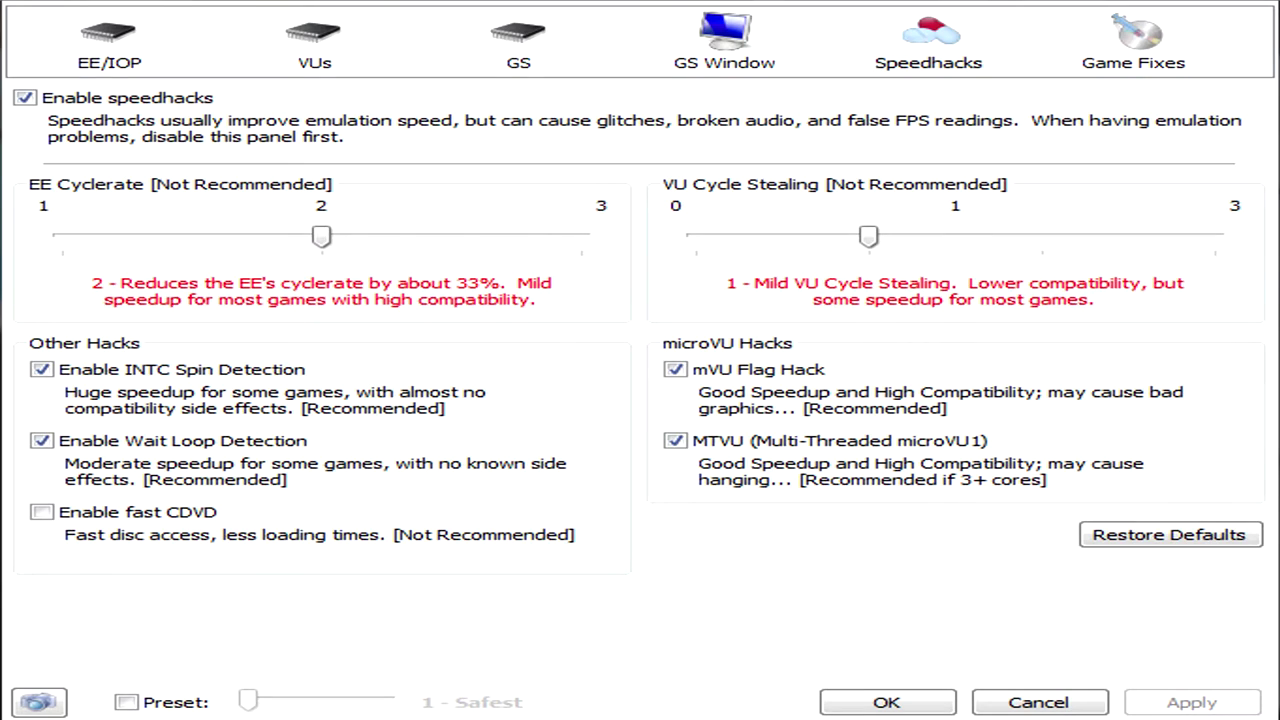
left_click(518, 45)
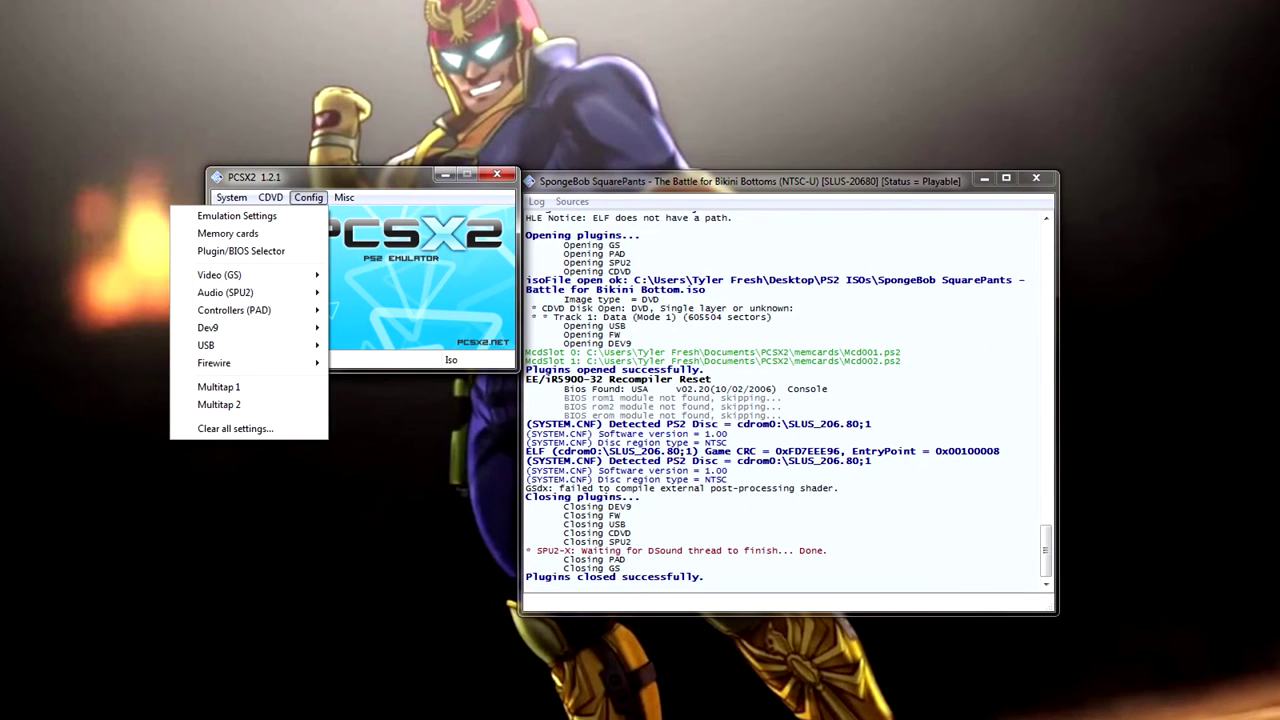
- In the video plugin settings, choose the NVIDIA GeForce GTX 780 adapter, Direct3D11 (Hardware) renderer and Auto interlacing
mouse_move(240, 275)
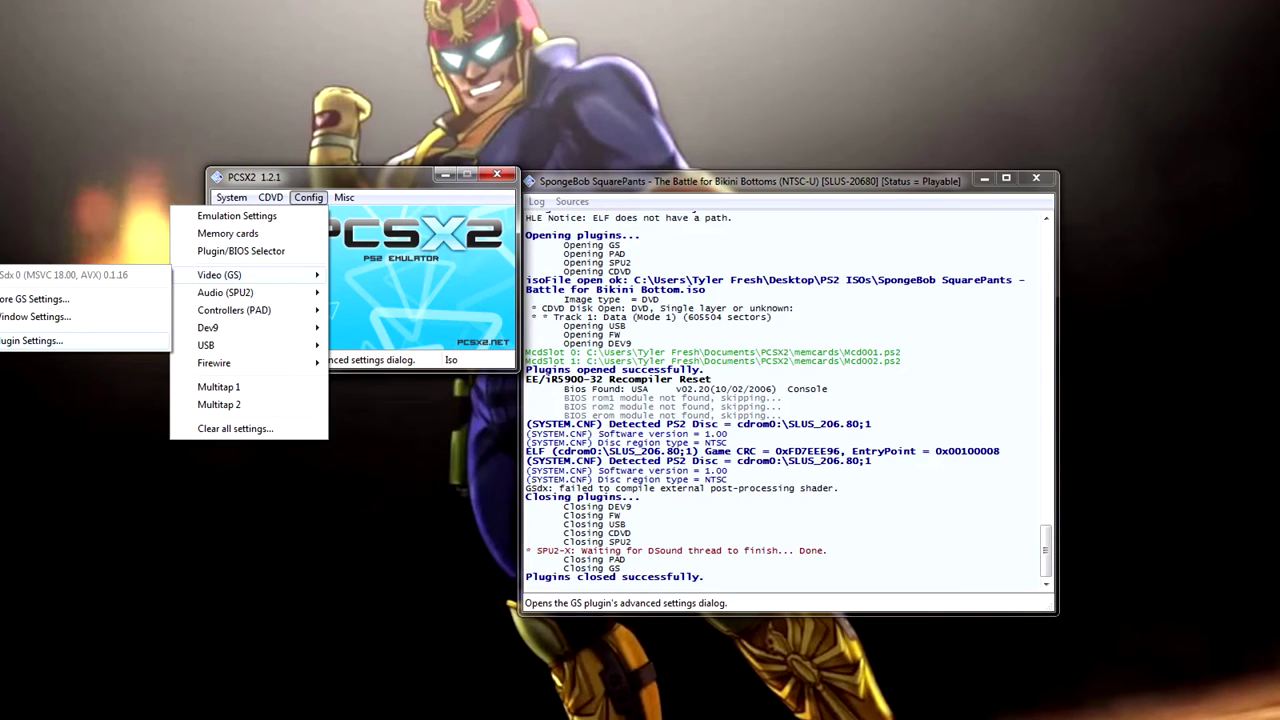
left_click(32, 340)
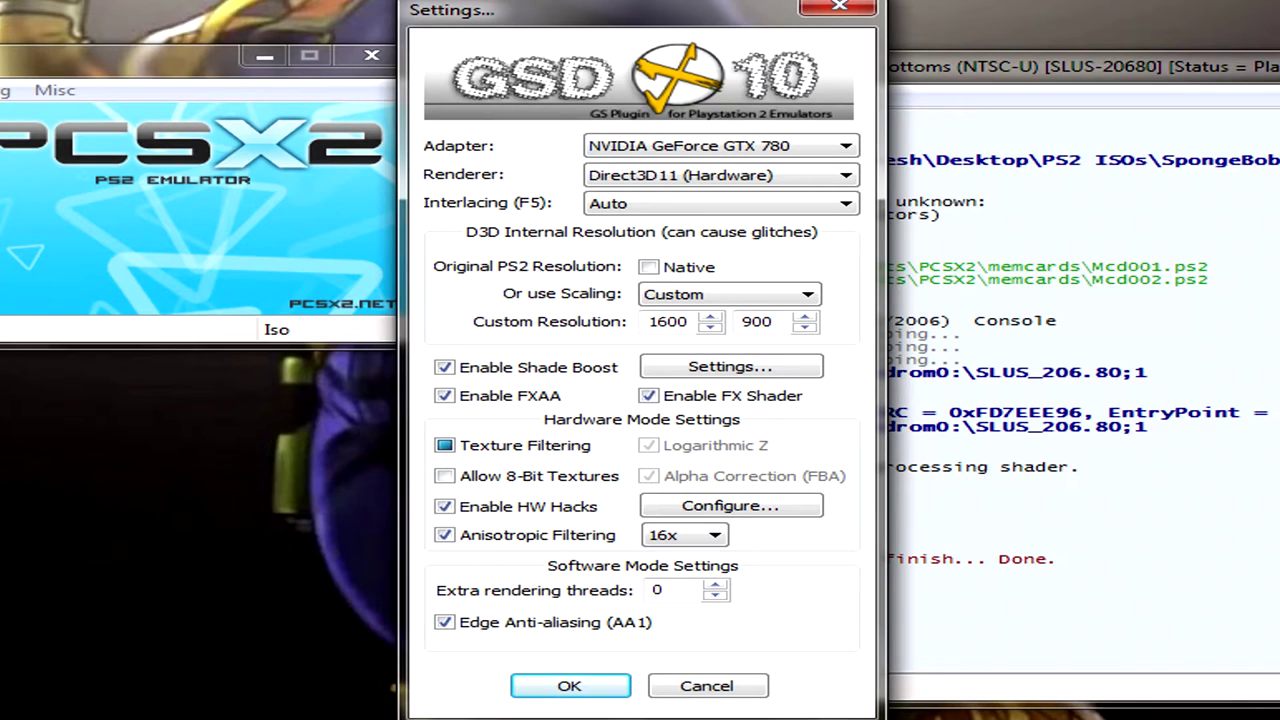
left_click(722, 146)
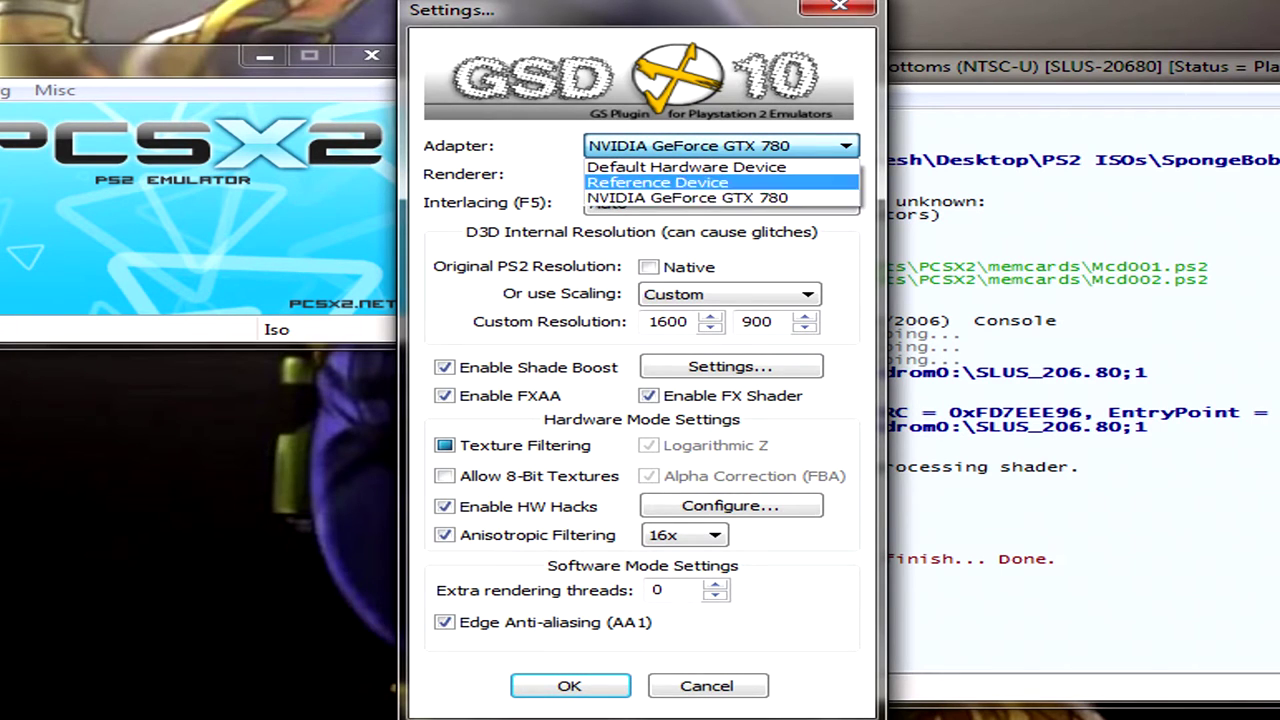
key("Return")
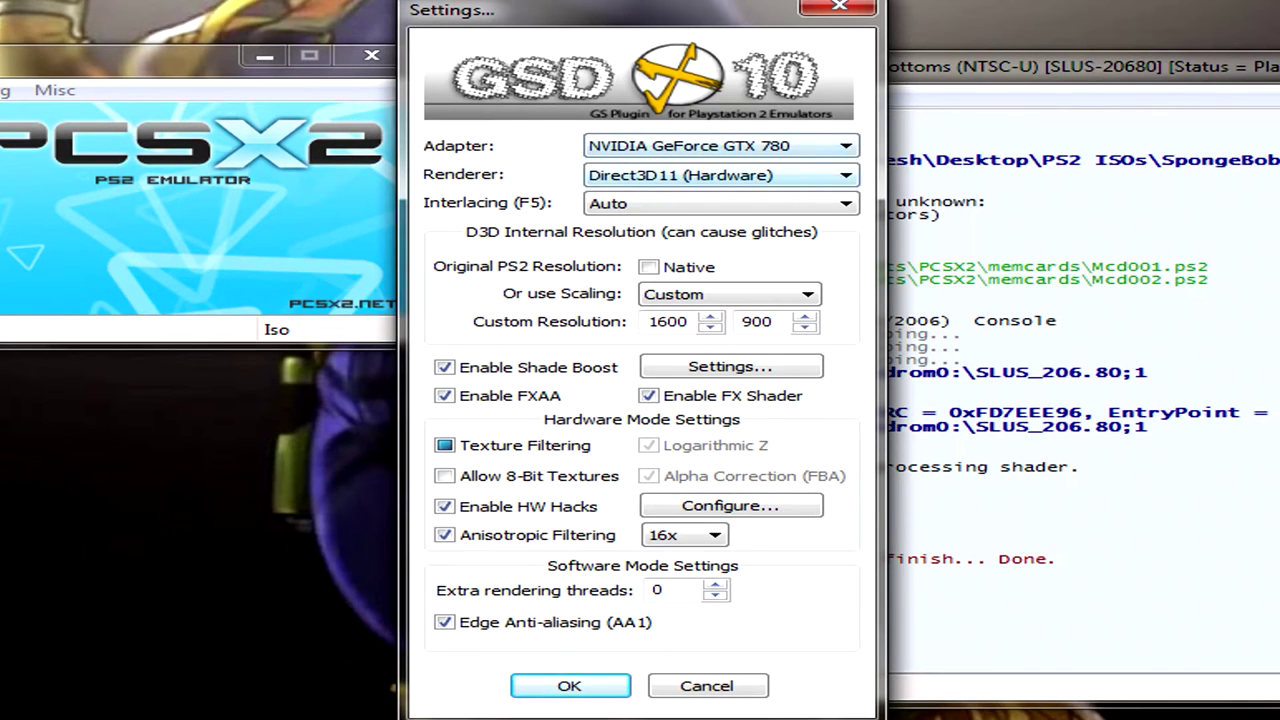
key("alt+Down")
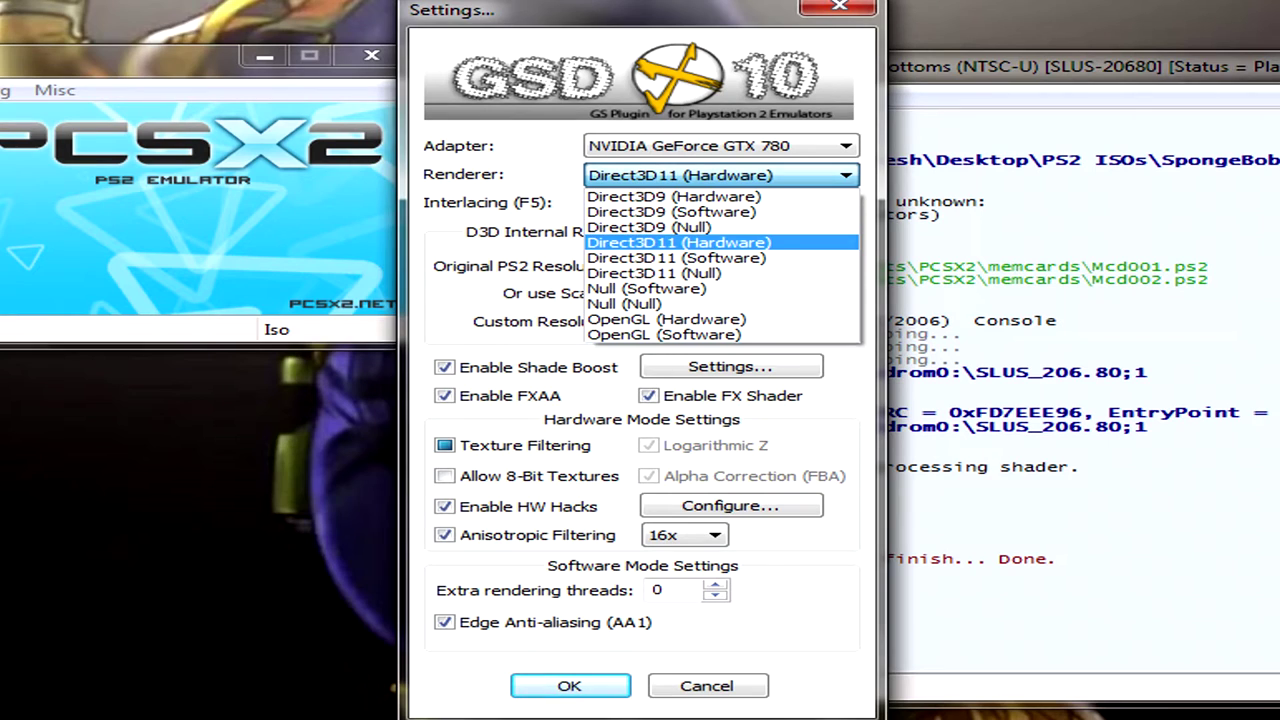
left_click(722, 243)
left_click(722, 204)
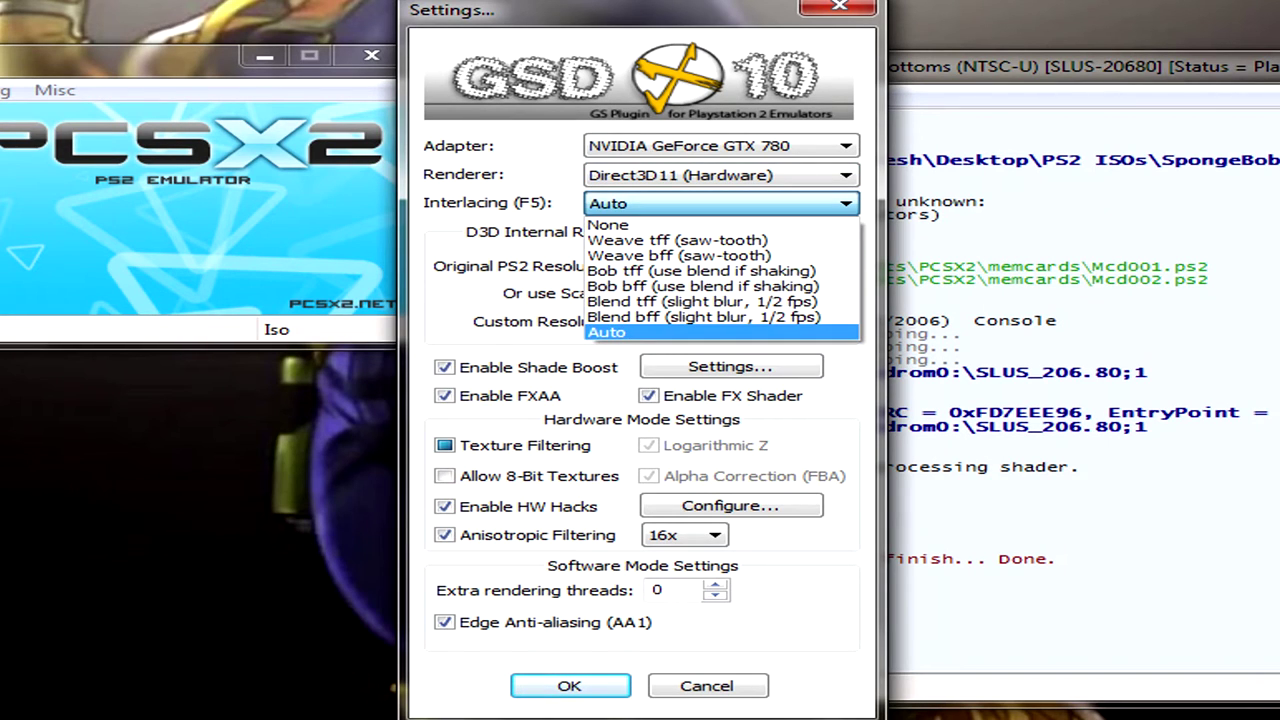
key("Return")
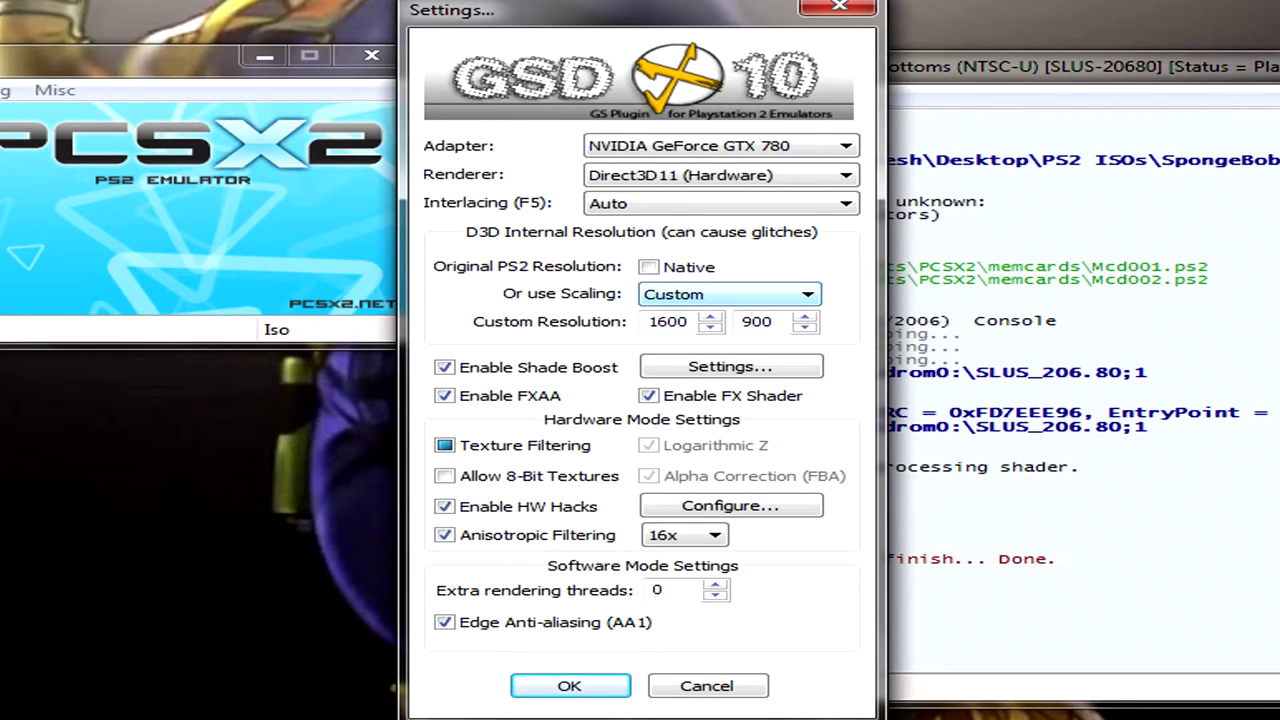
- Try the native PS2 resolution and switch back to custom scaling
left_click(650, 267)
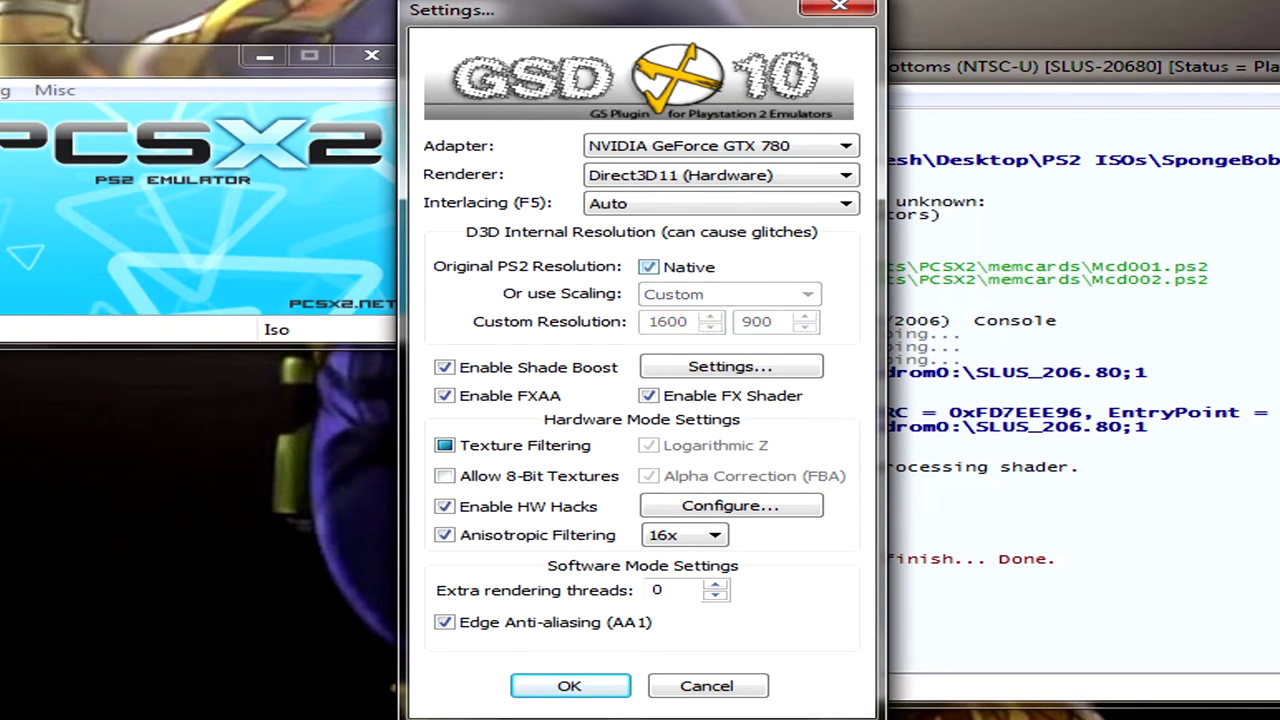
left_click(650, 267)
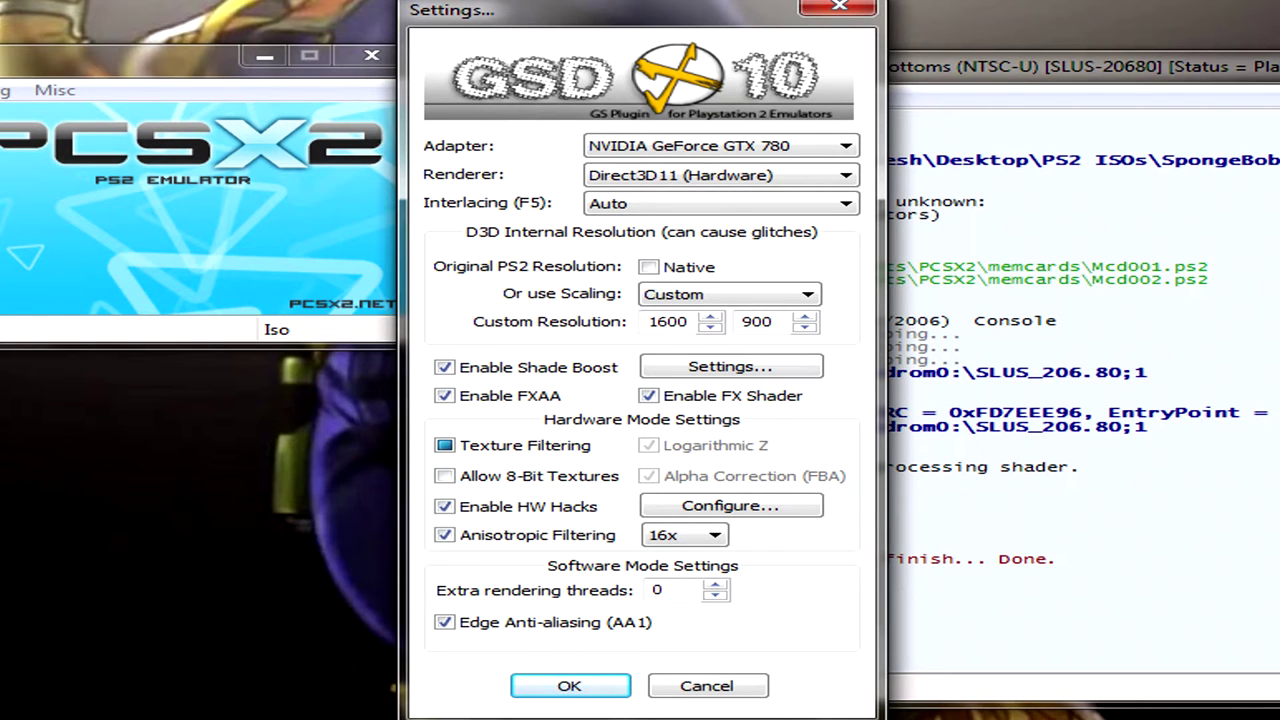
- Set the Shade Boost brightness to 55 and accept the color adjustments
left_click(730, 366)
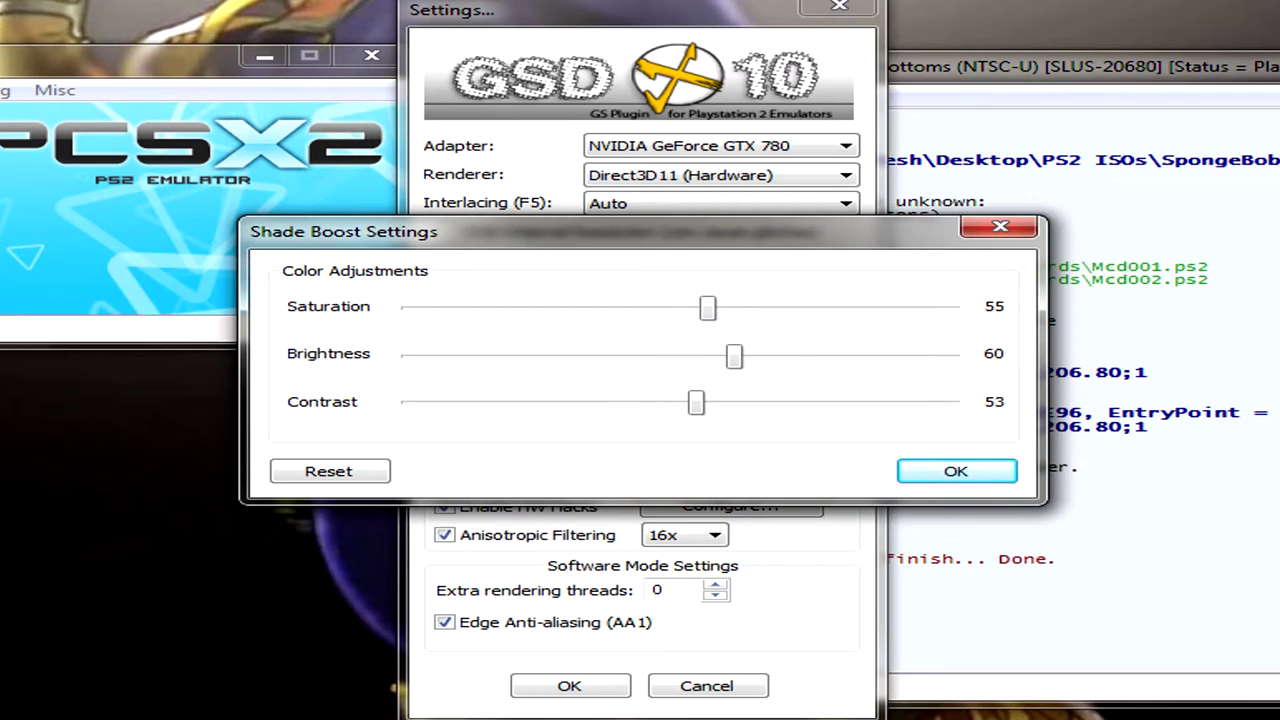
key("Return")
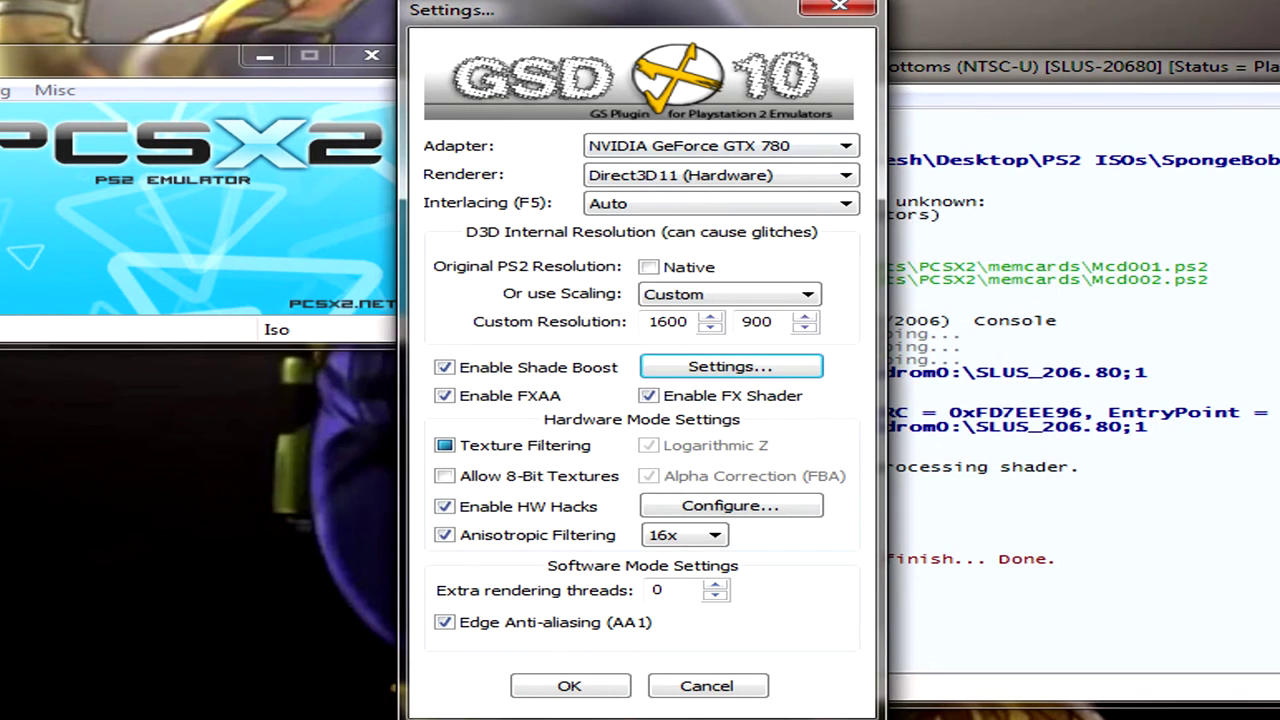
left_click(730, 366)
left_click_drag(734, 357, 707, 356)
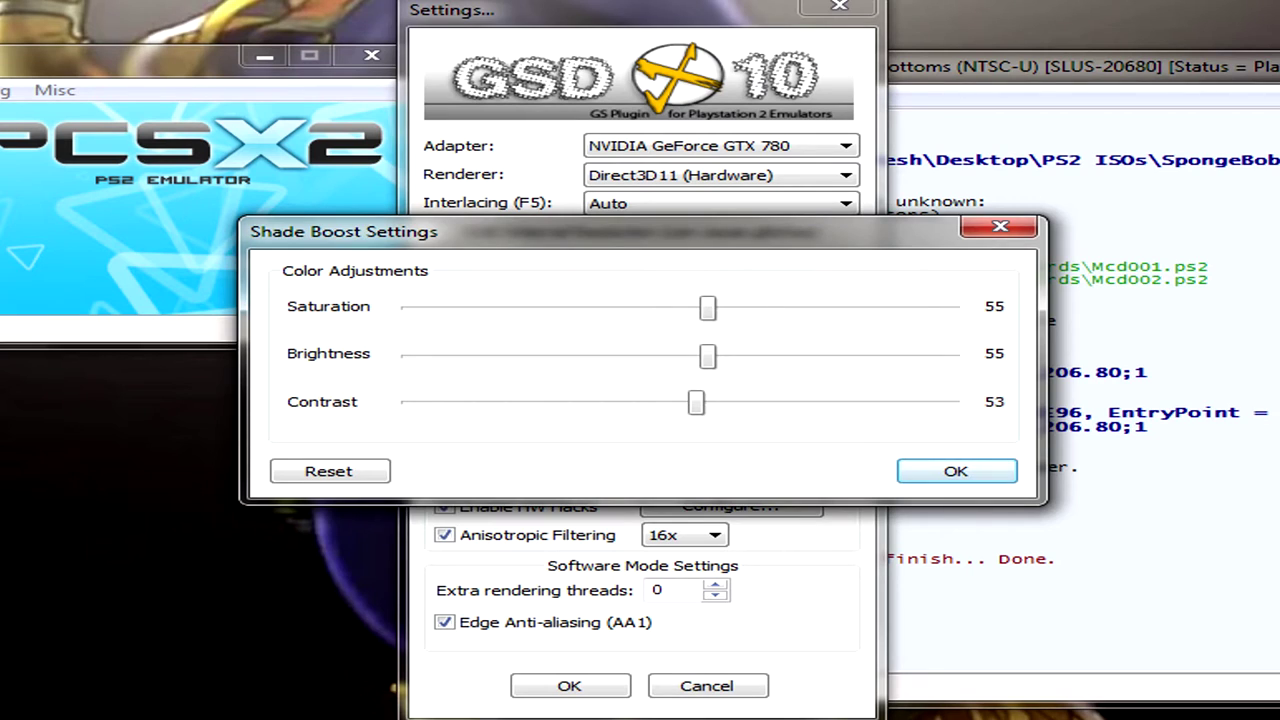
left_click(956, 471)
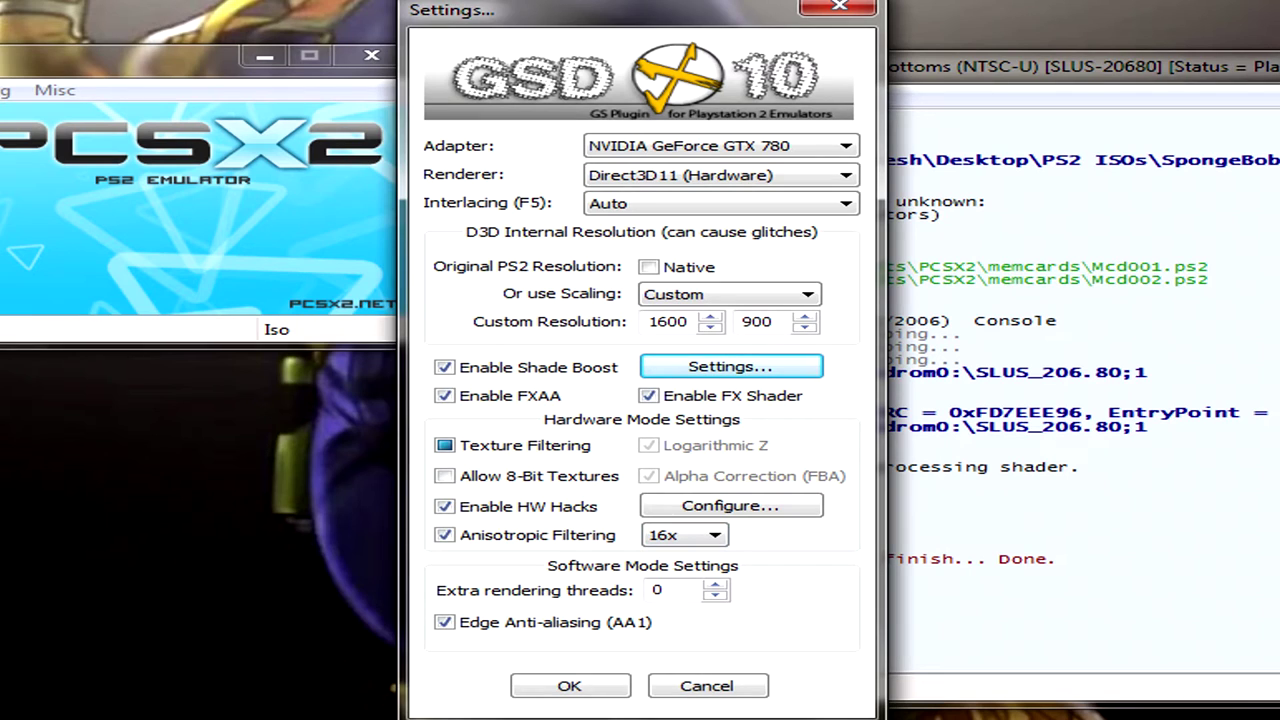
- Try anisotropic filtering at 4x and set it back to 16x
left_click(685, 535)
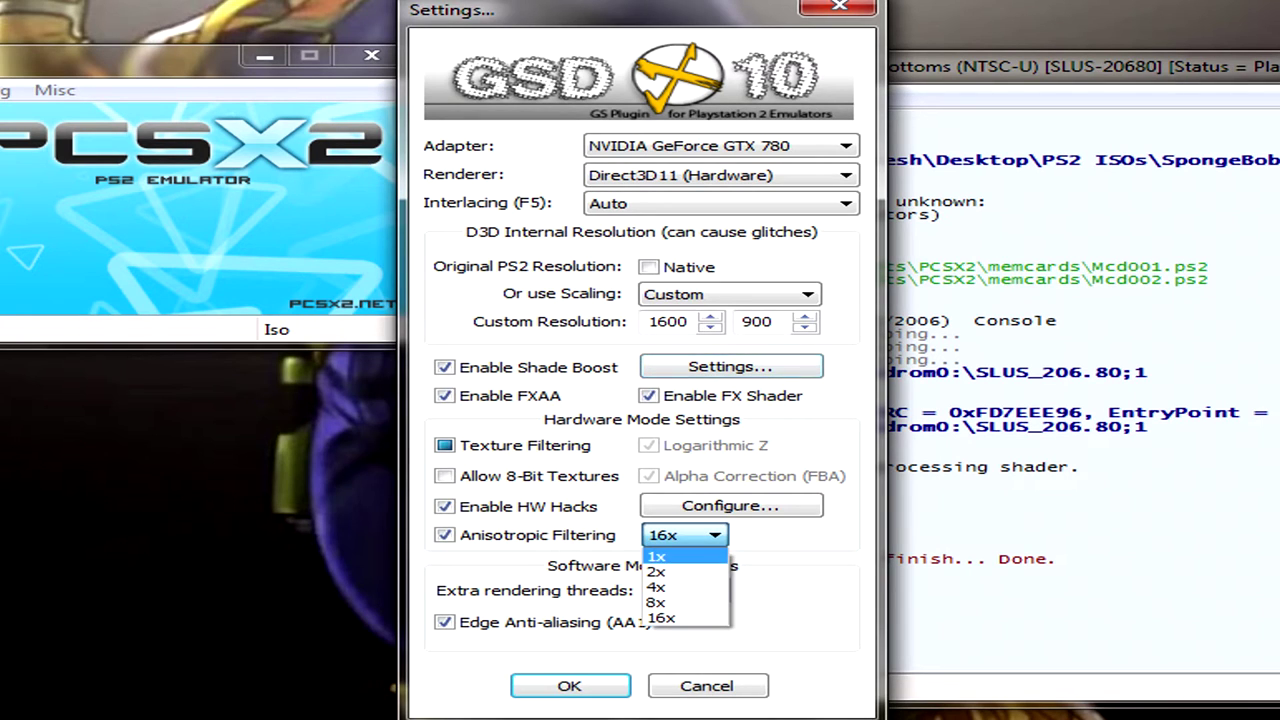
left_click(684, 587)
left_click(684, 535)
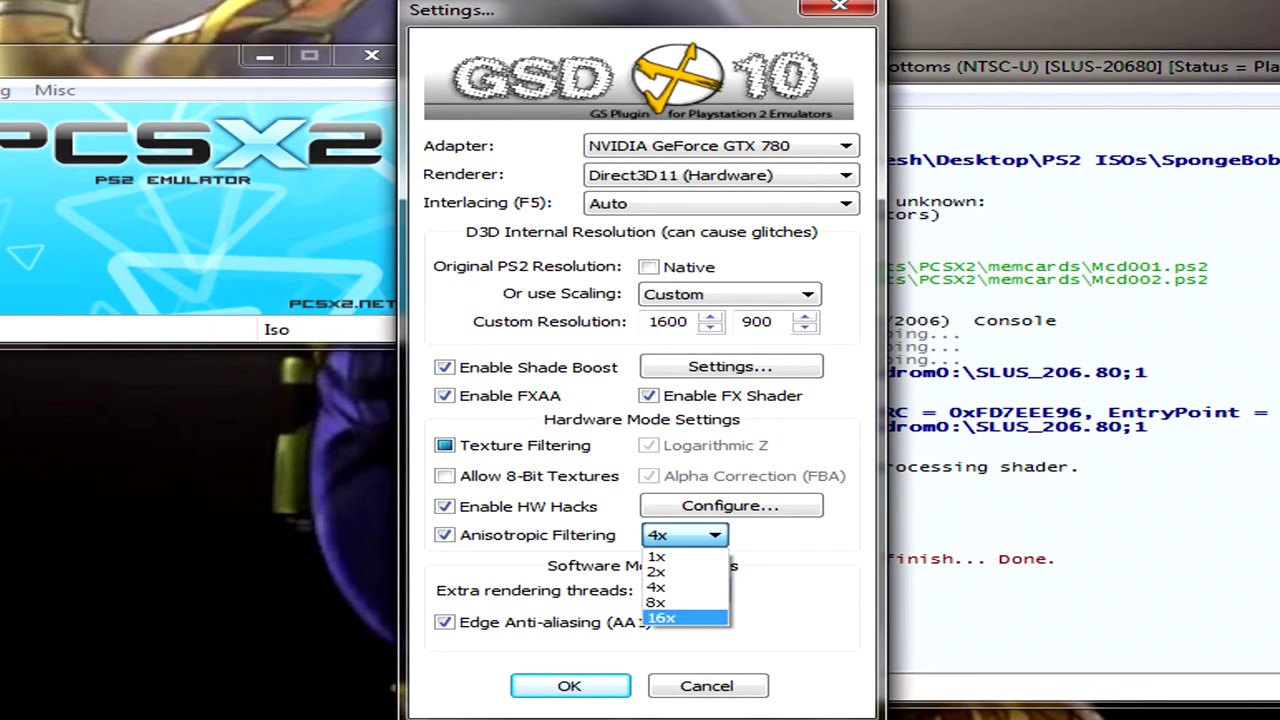
left_click(680, 618)
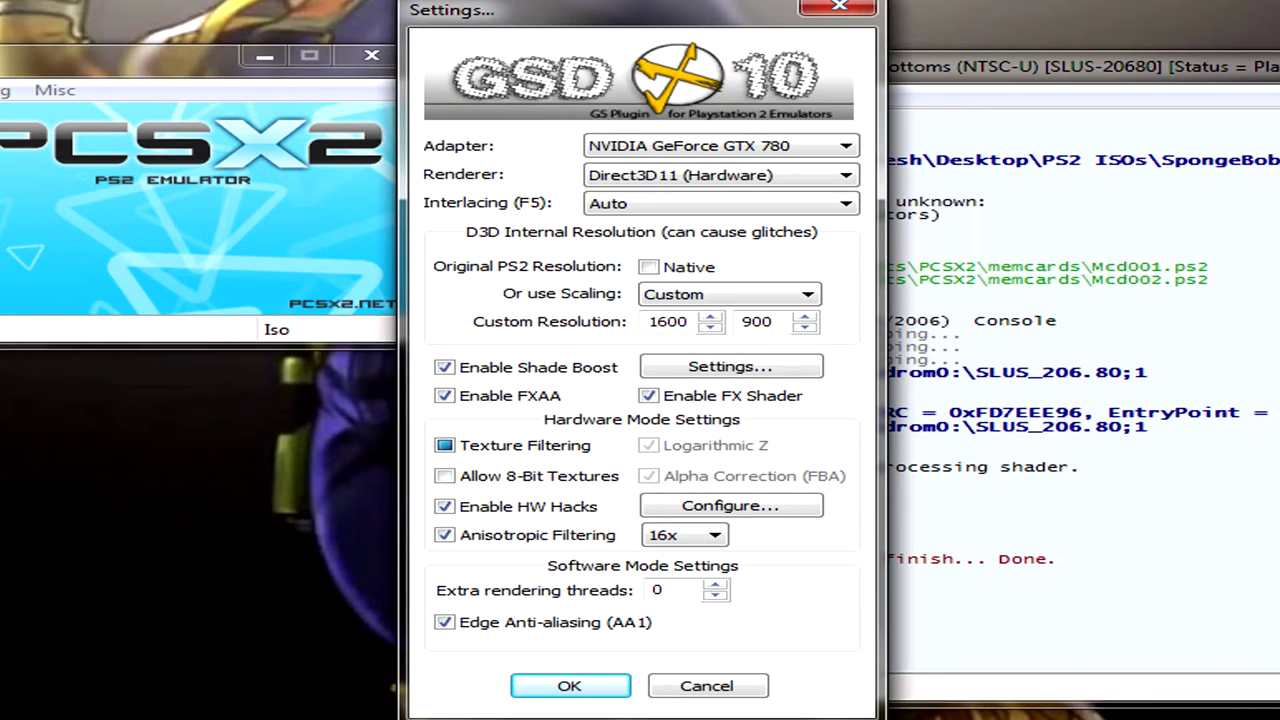
- Review the hardware hacks configuration and accept it together with the video plugin settings
left_click(731, 505)
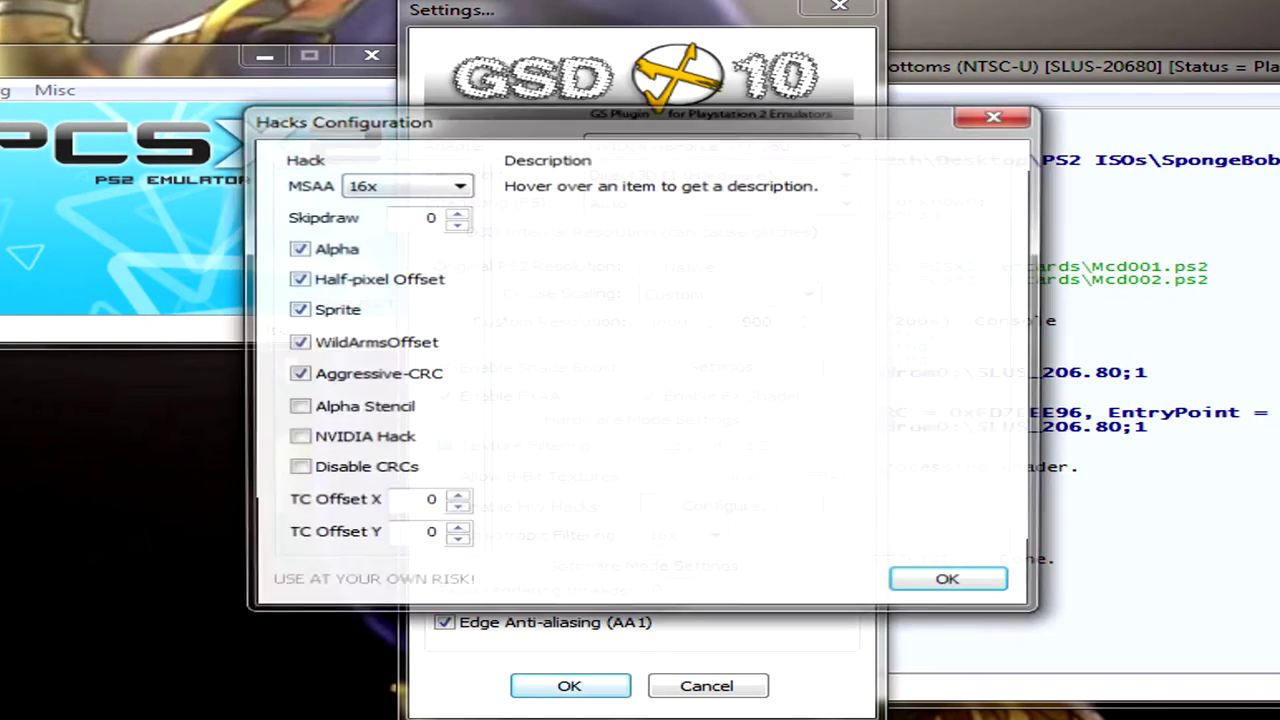
mouse_move(405, 185)
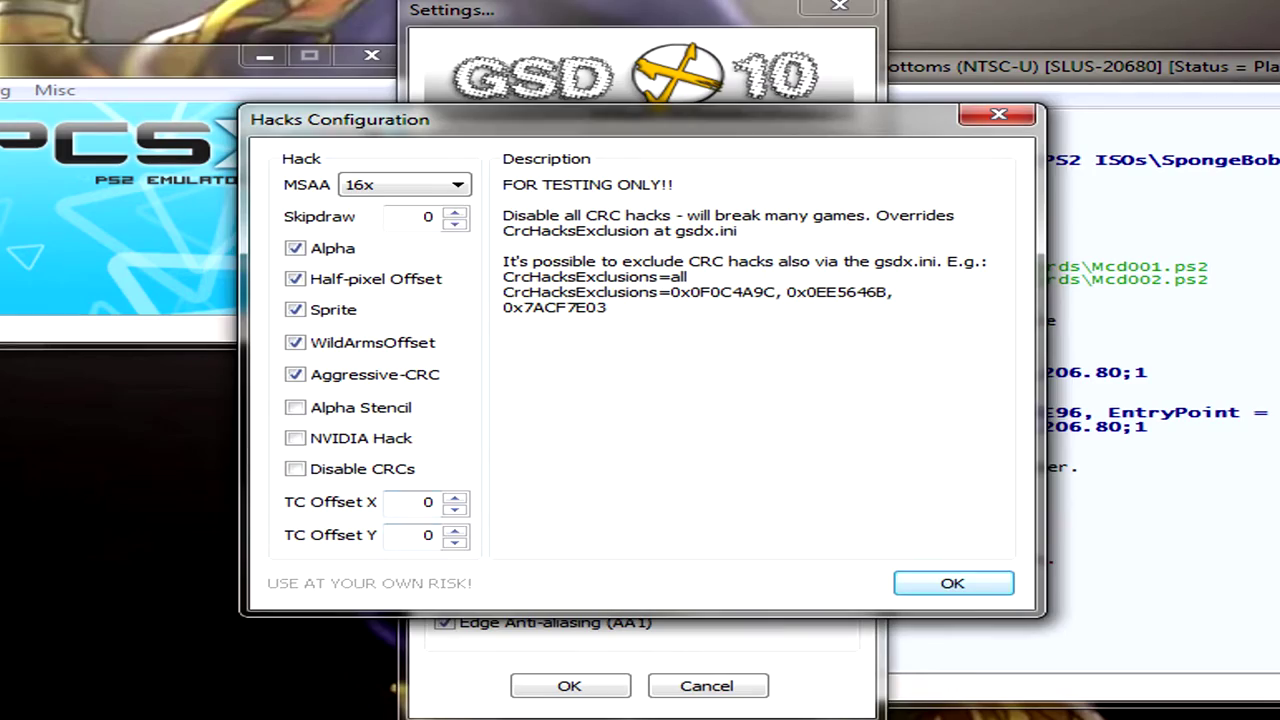
left_click(952, 583)
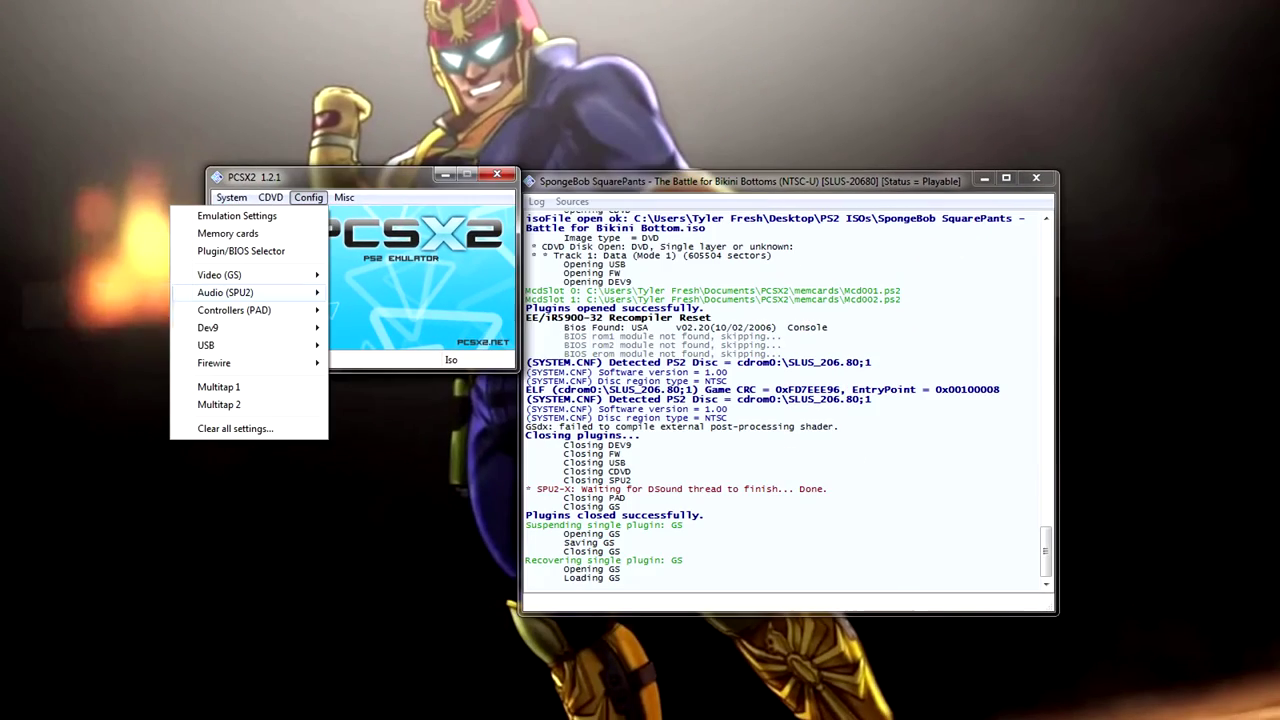
- In the audio plugin settings, set interpolation to 2 - Cubic (artificial highs) and choose the 2 - DirectSound (nice) output module
mouse_move(214, 289)
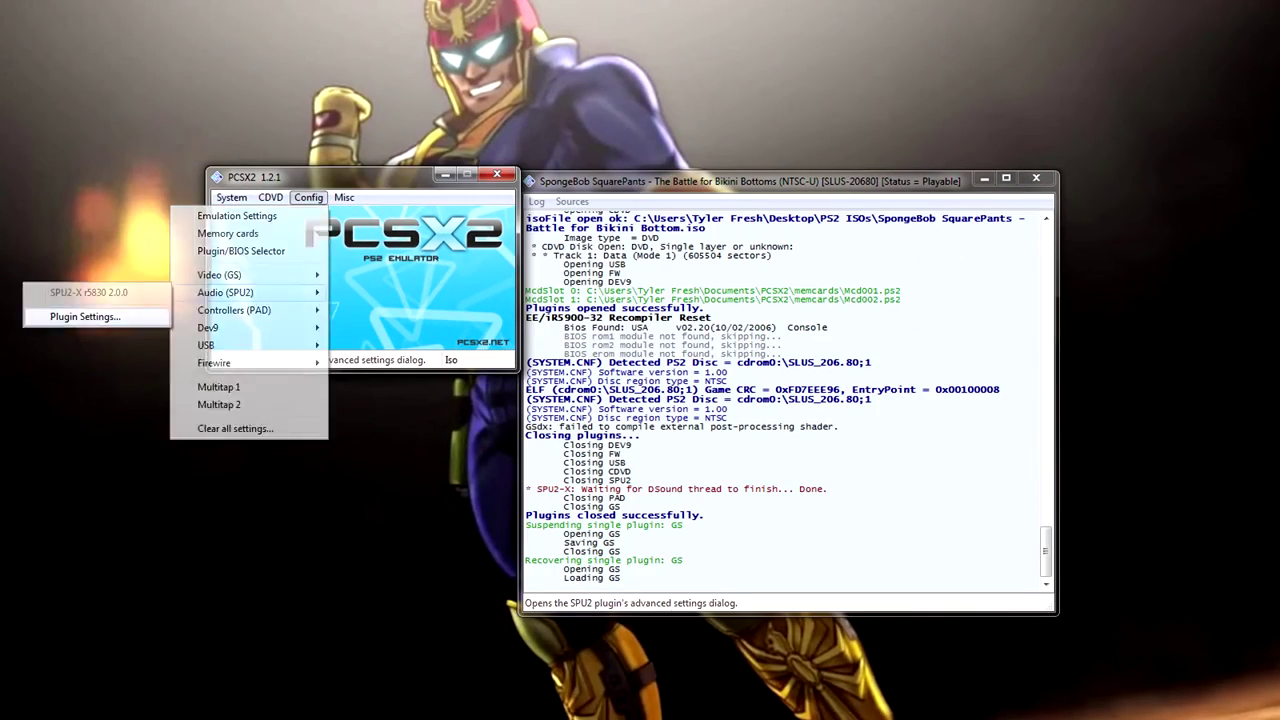
left_click(80, 314)
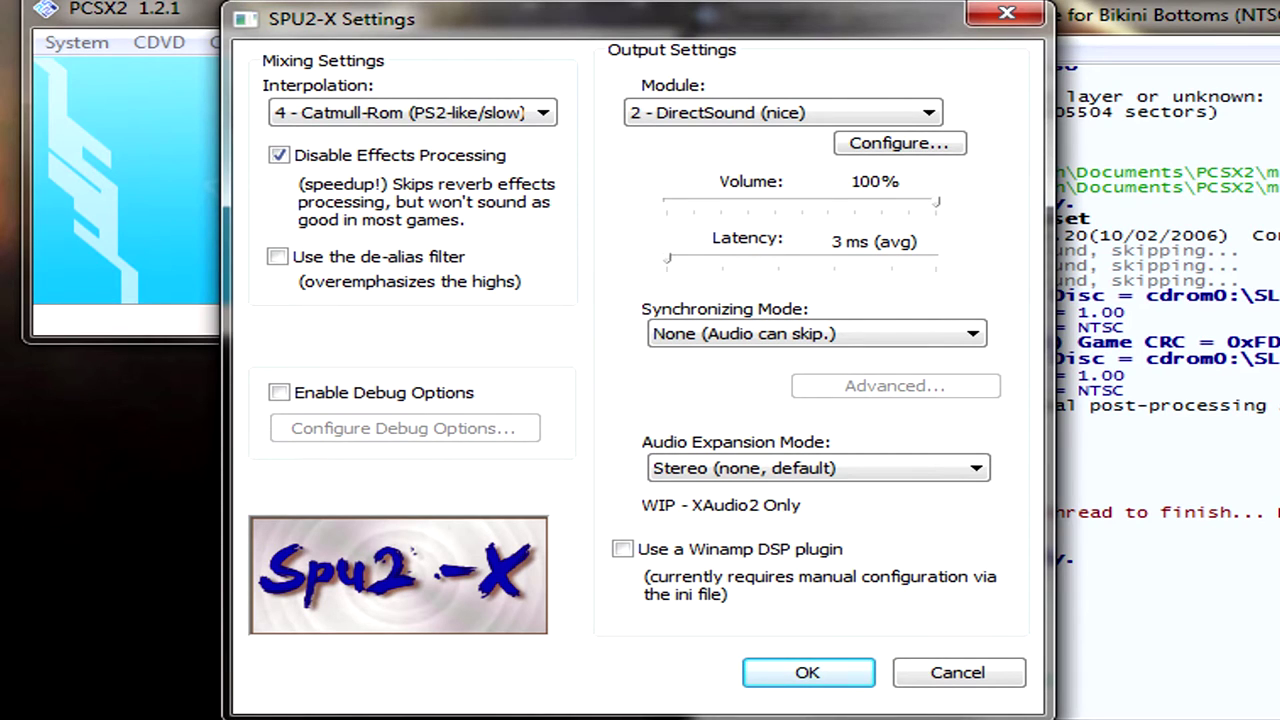
left_click(543, 113)
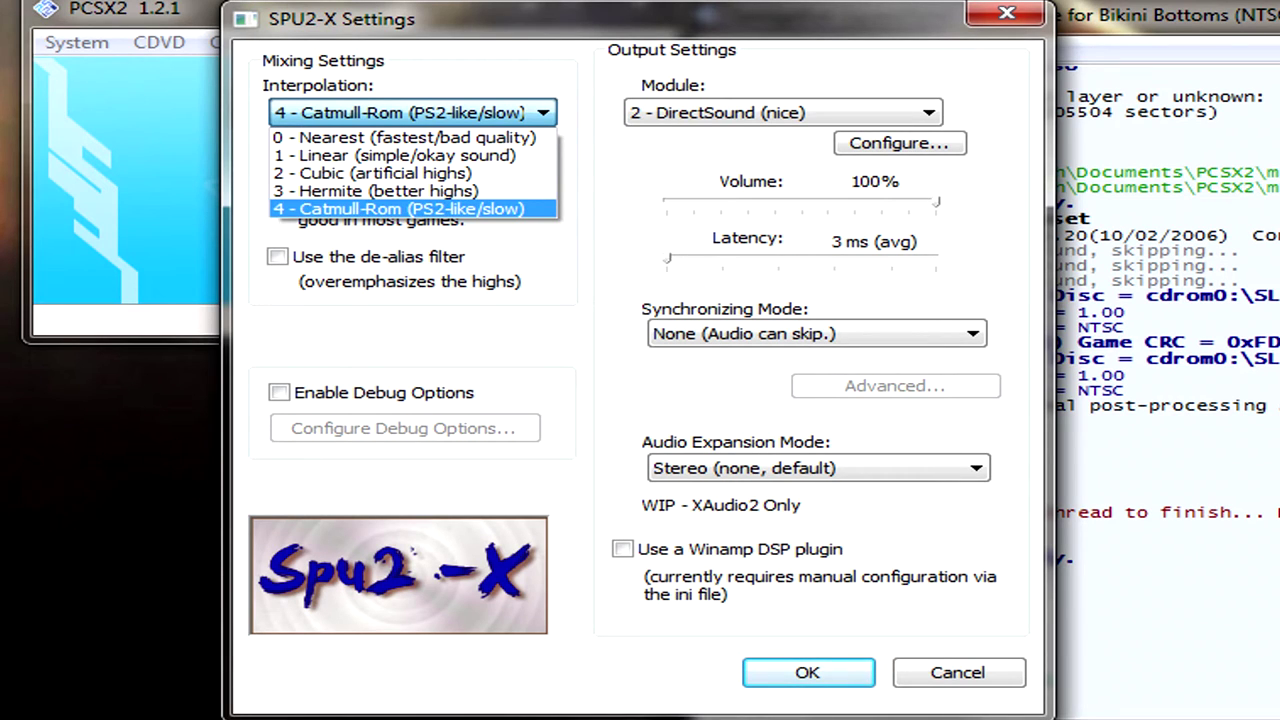
left_click(400, 209)
left_click(543, 113)
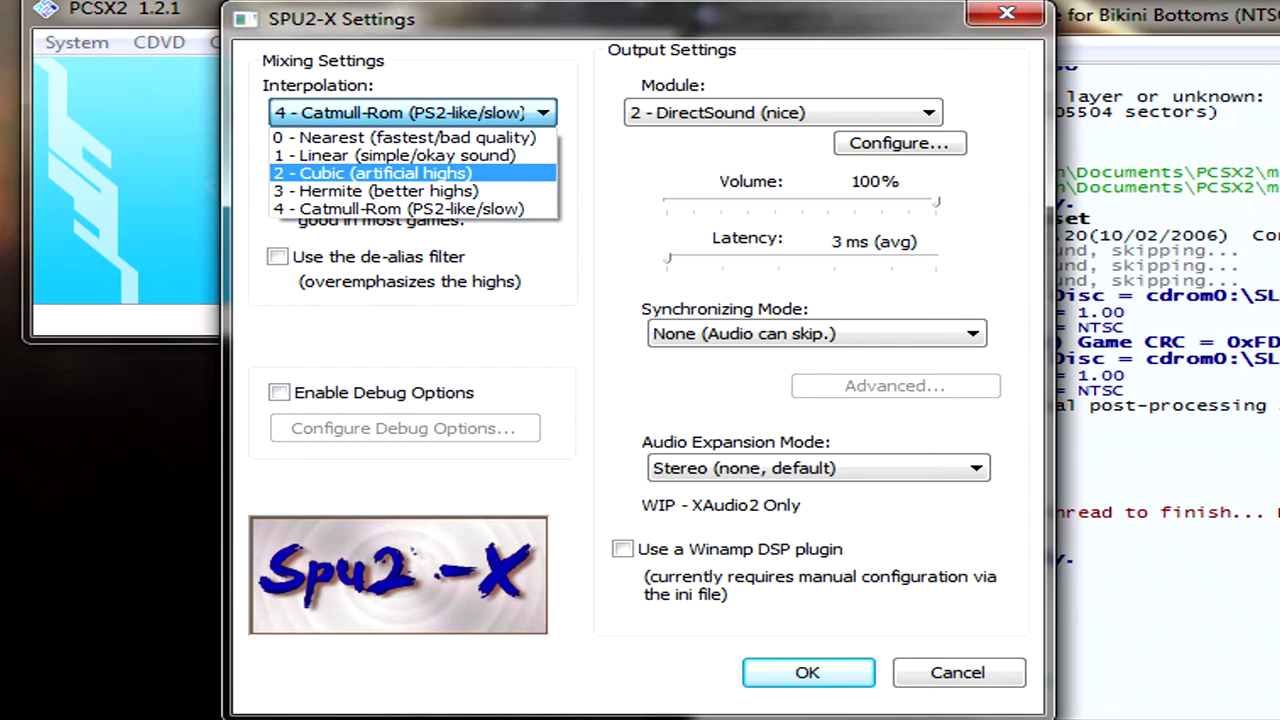
left_click(372, 173)
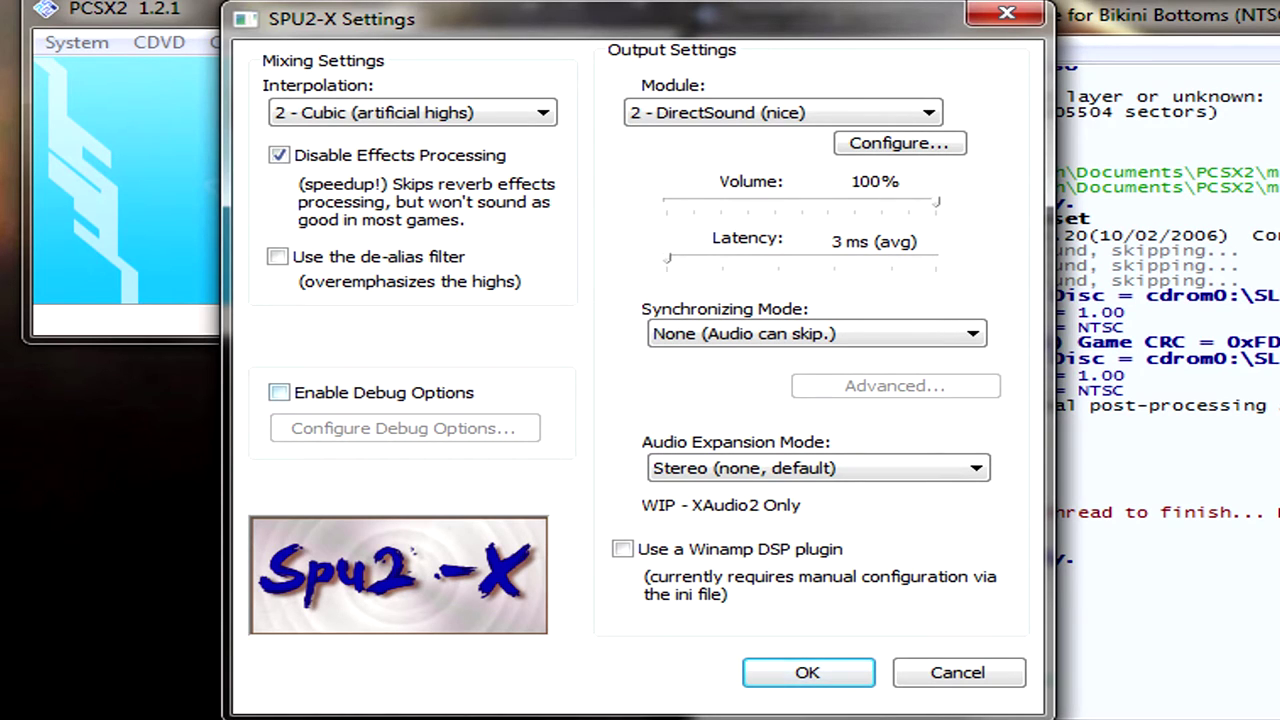
left_click(800, 113)
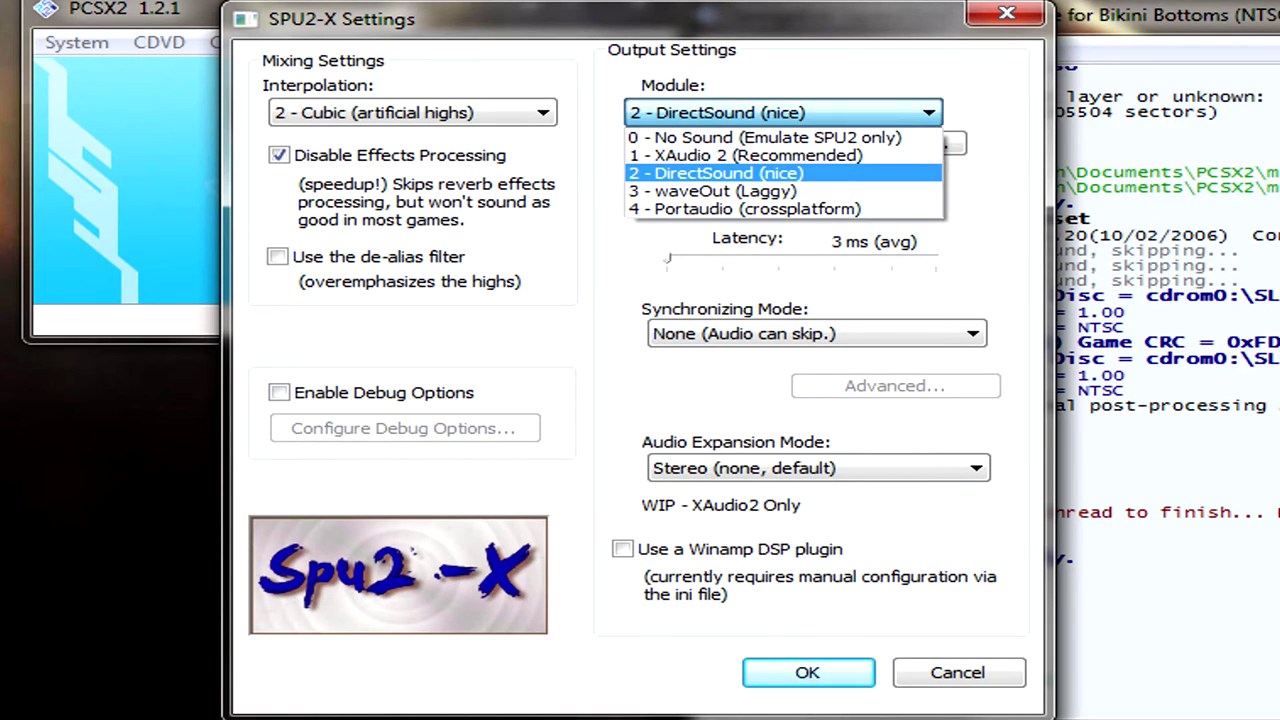
left_click(785, 173)
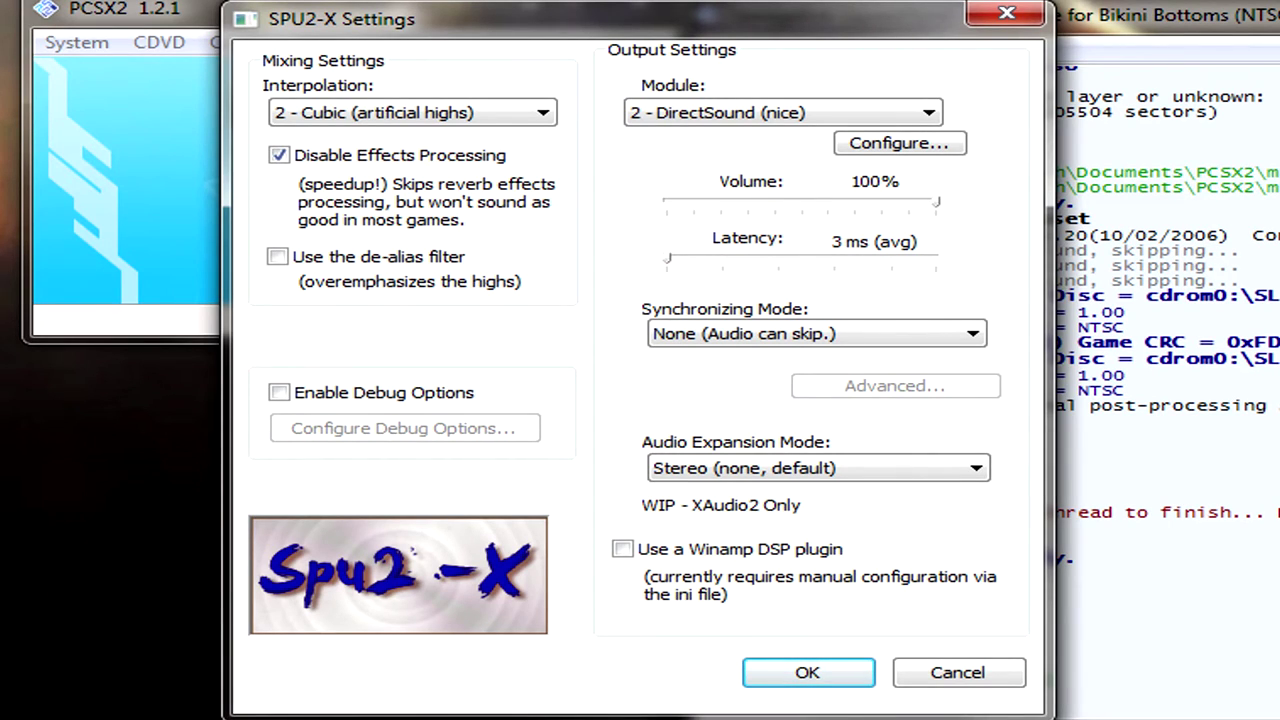
- Try TimeStretch synchronization, switch back to None (Audio can skip.) with 3 ms latency, and accept the audio settings
mouse_move(668, 258)
left_mouse_down()
mouse_move(937, 258)
mouse_move(668, 258)
left_mouse_up()
left_click(816, 334)
left_click(800, 357)
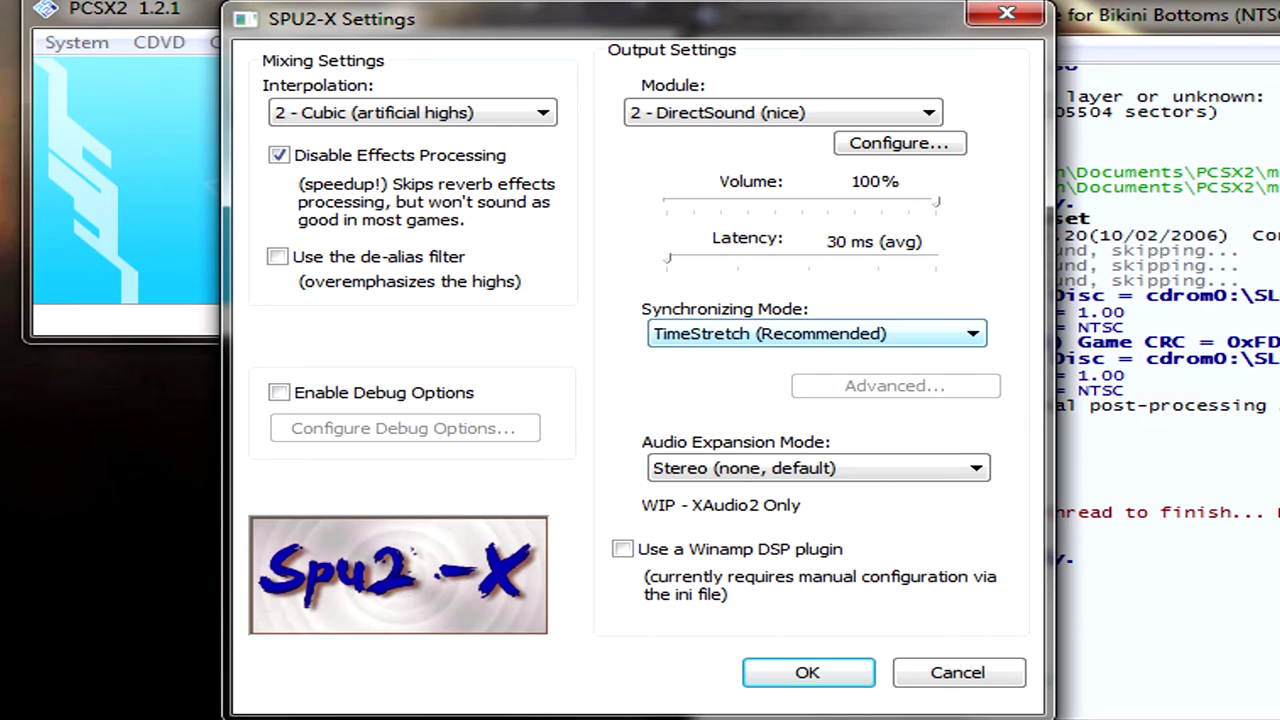
left_click(816, 334)
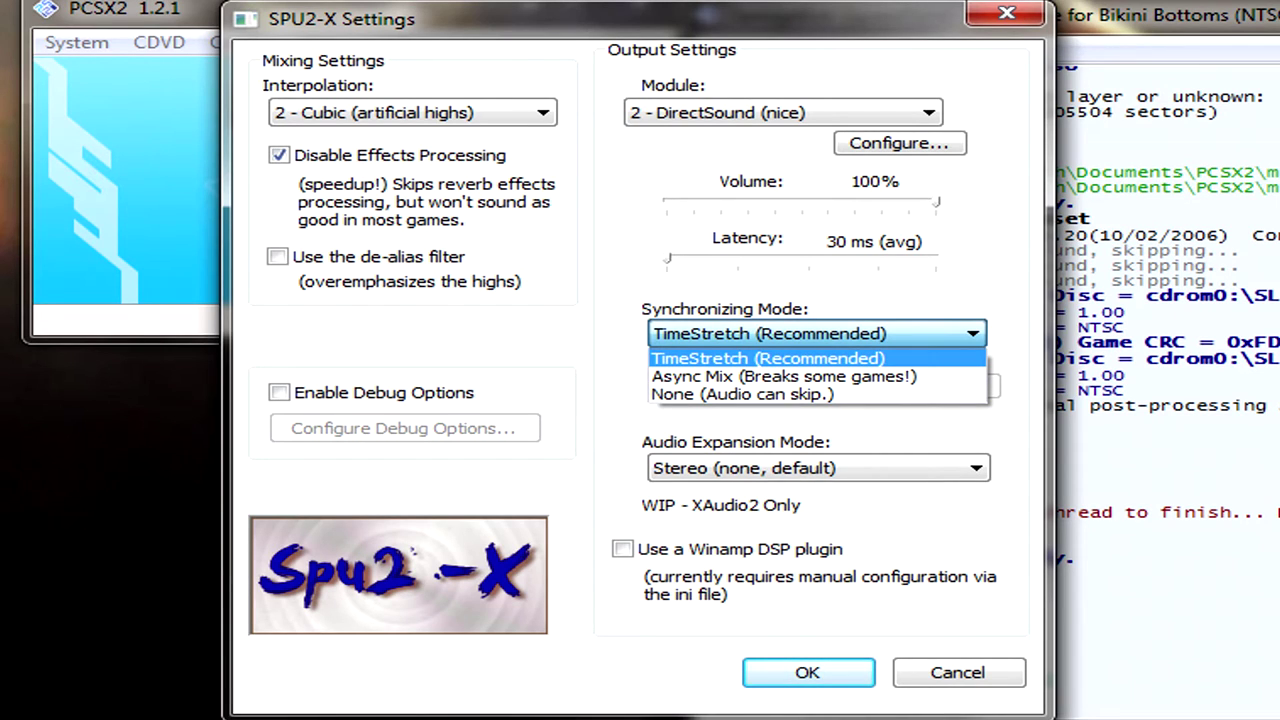
key("Return")
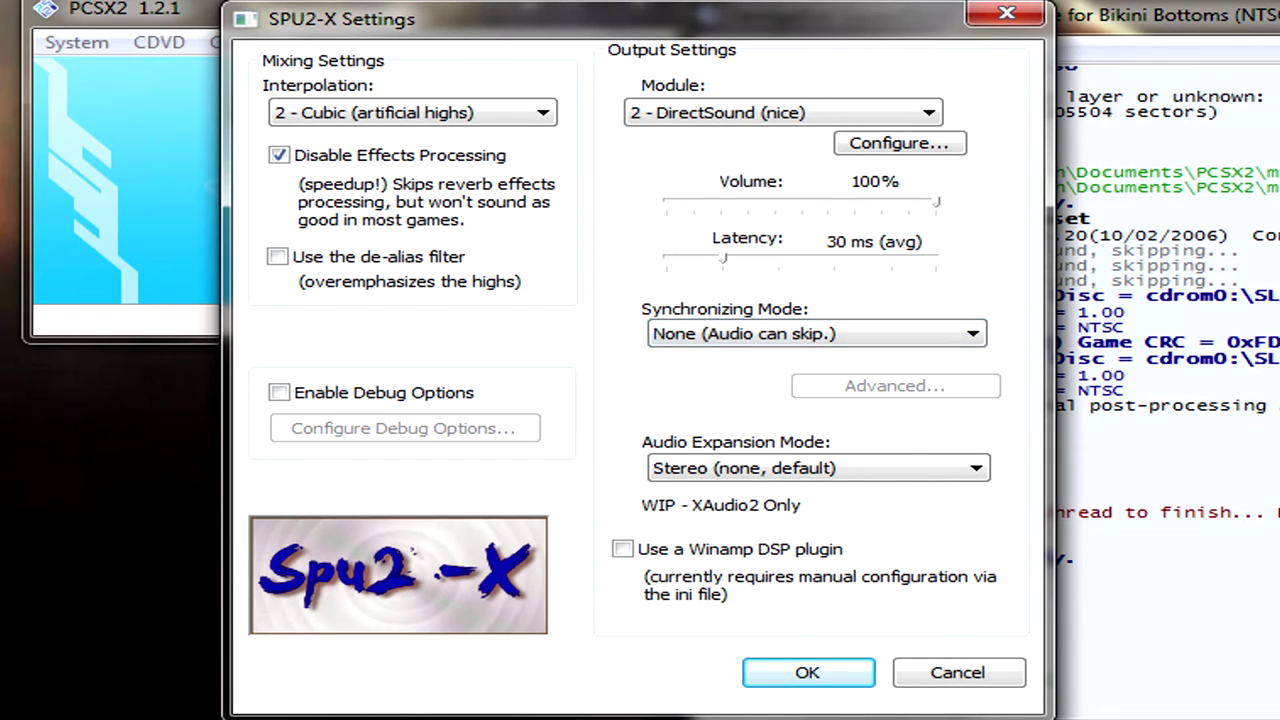
left_click_drag(723, 259, 667, 259)
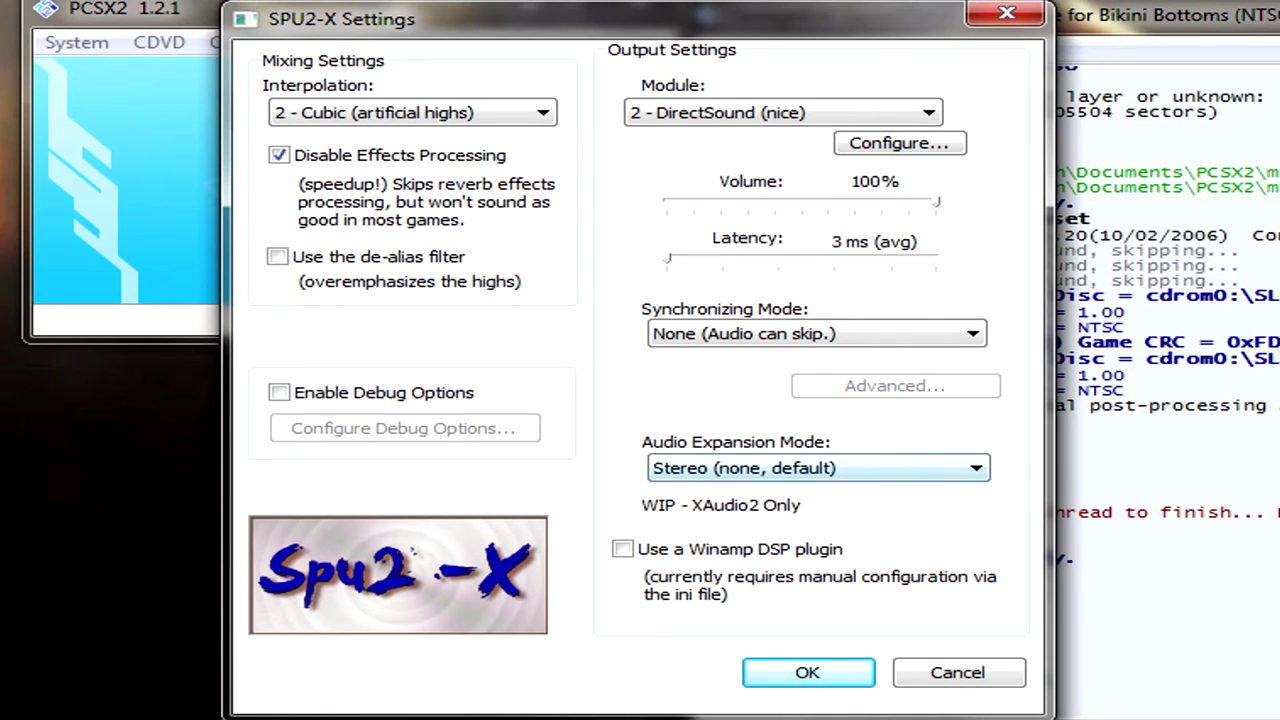
left_click(808, 673)
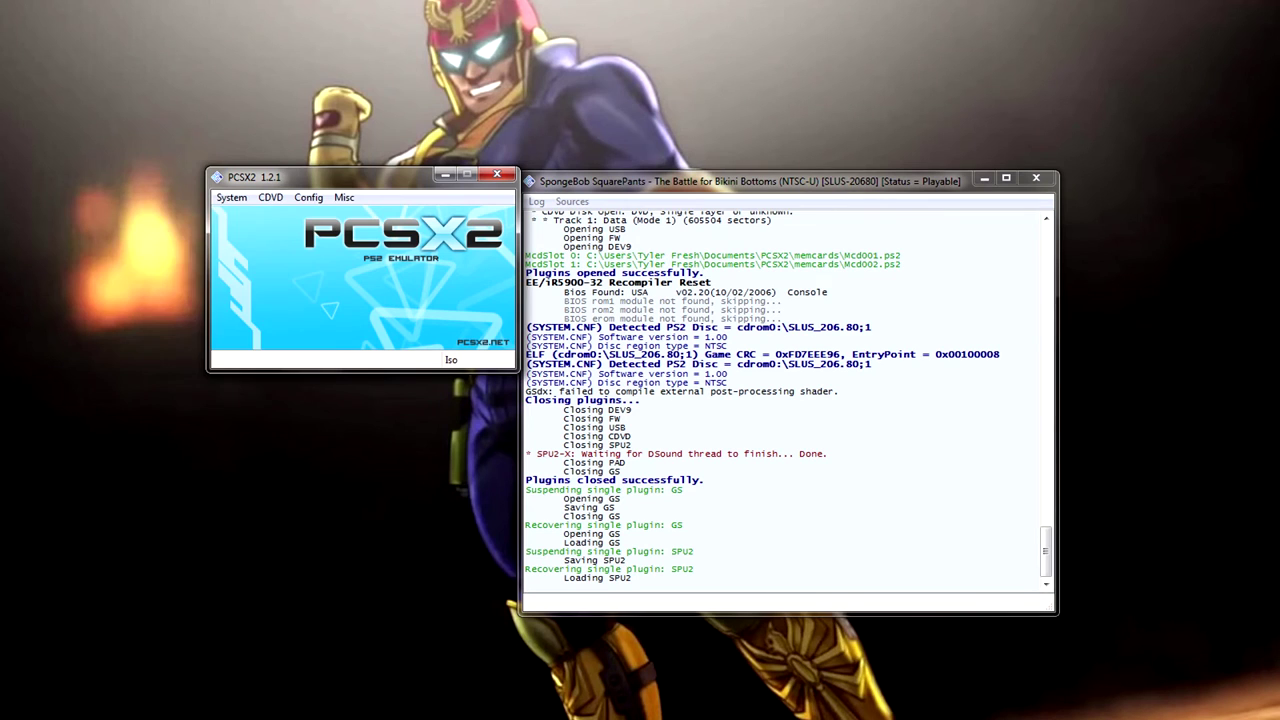
- Review the controller plugin's general settings and Pad 1 bindings, and accept them
left_click(308, 197)
mouse_move(234, 310)
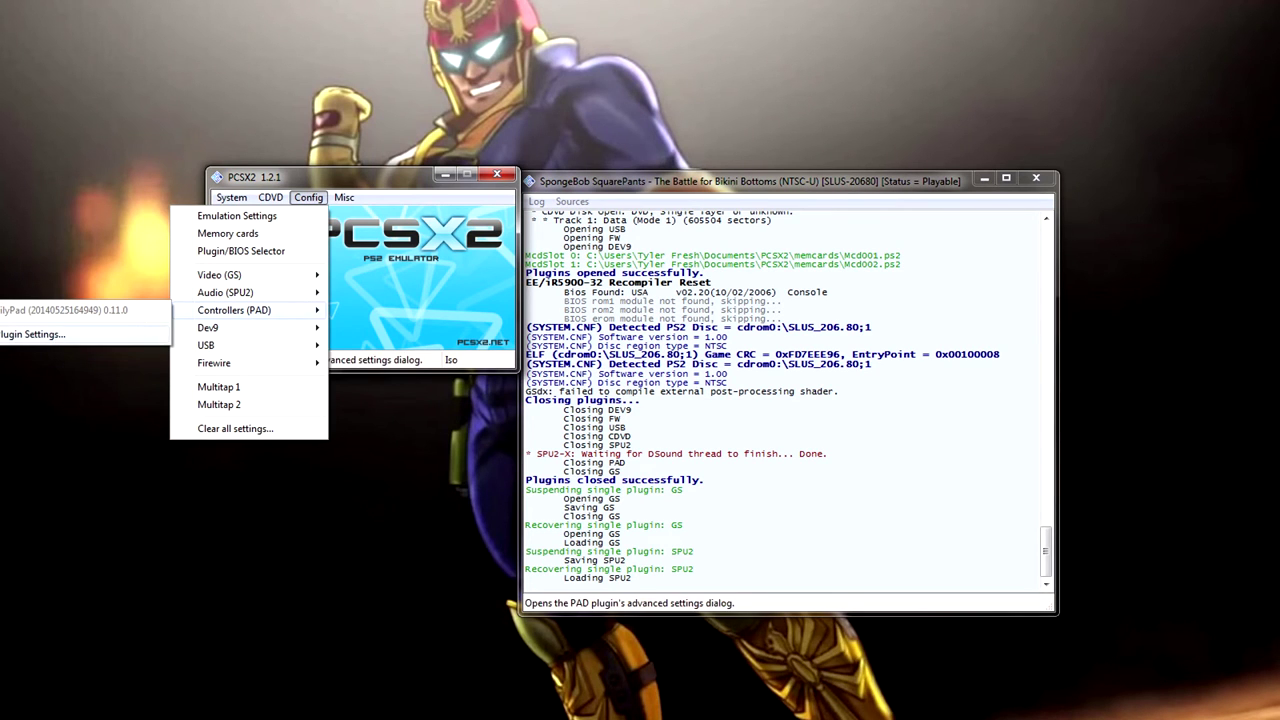
left_click(34, 335)
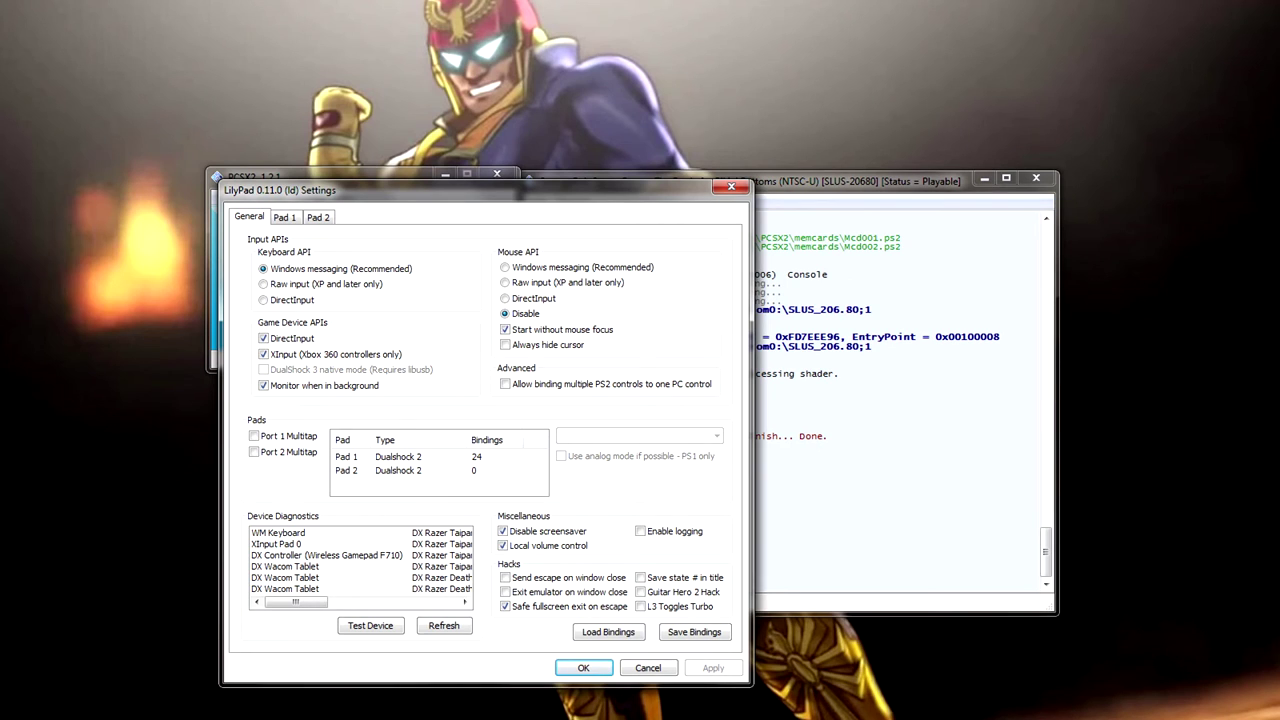
key("ctrl+Tab")
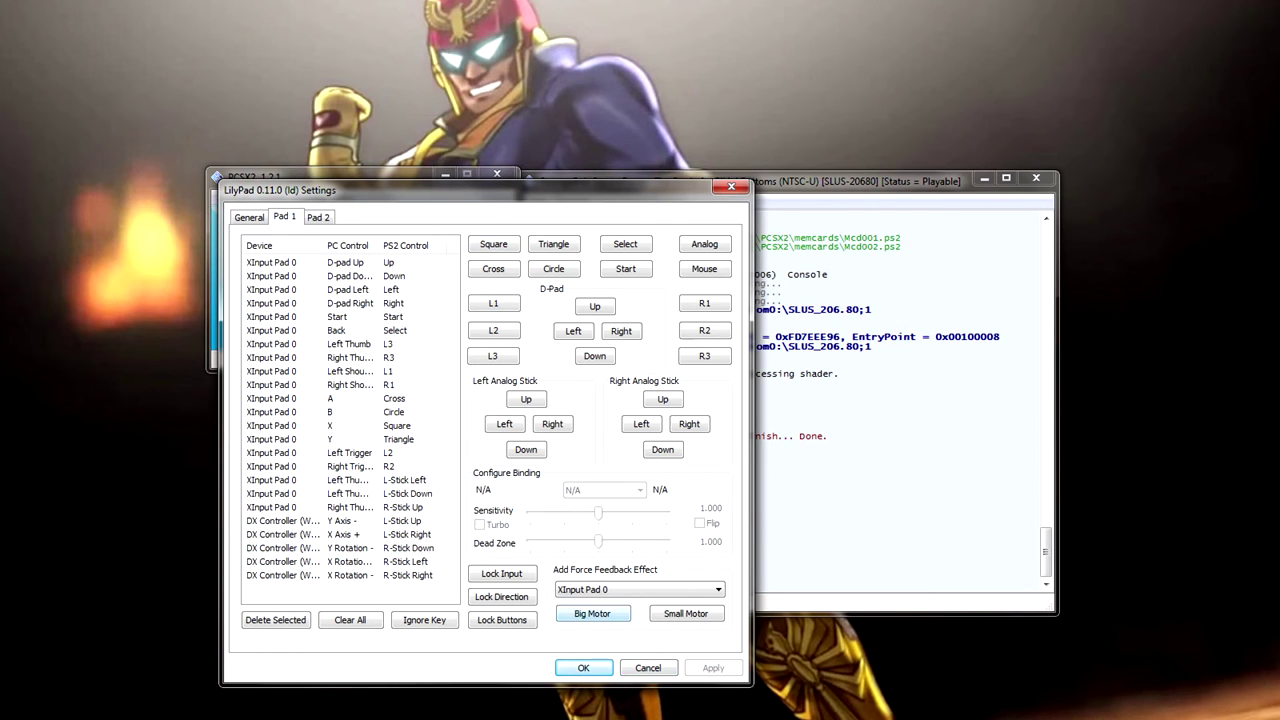
left_click(584, 668)
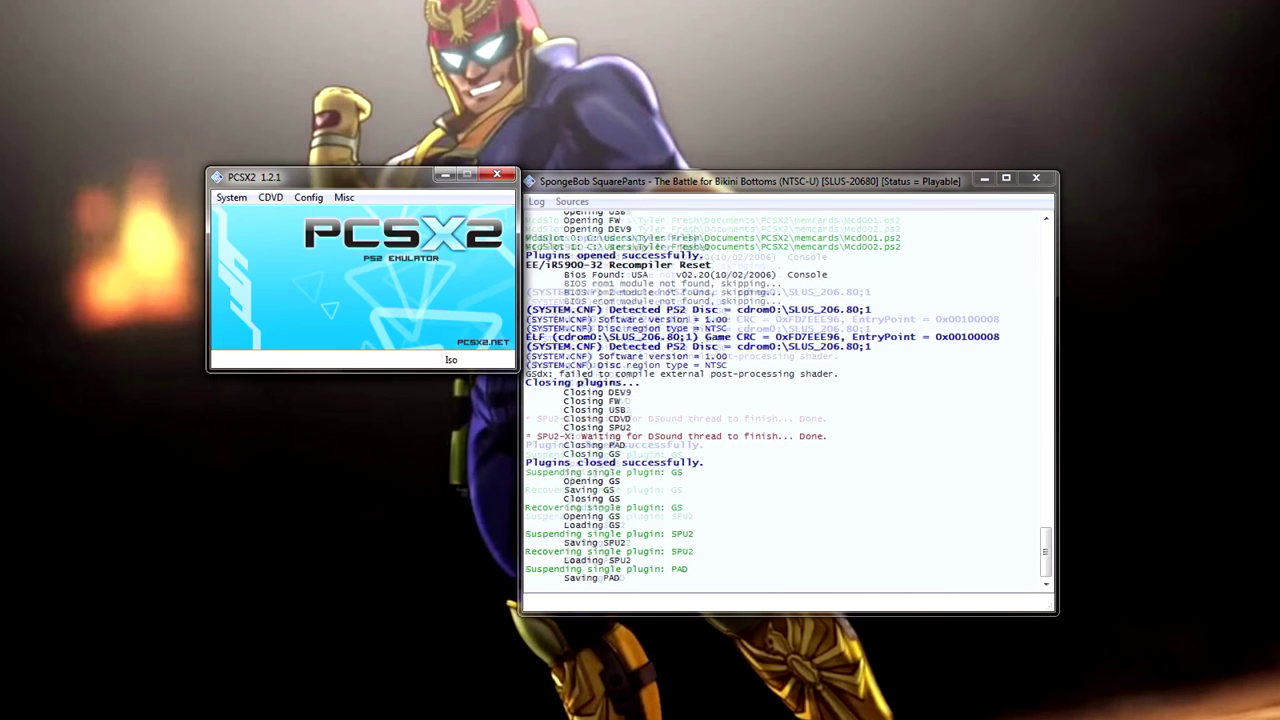
- Select the SpongeBob SquarePants - Battle for Bikini Bottom ISO as the disc source and boot it
left_click(231, 197)
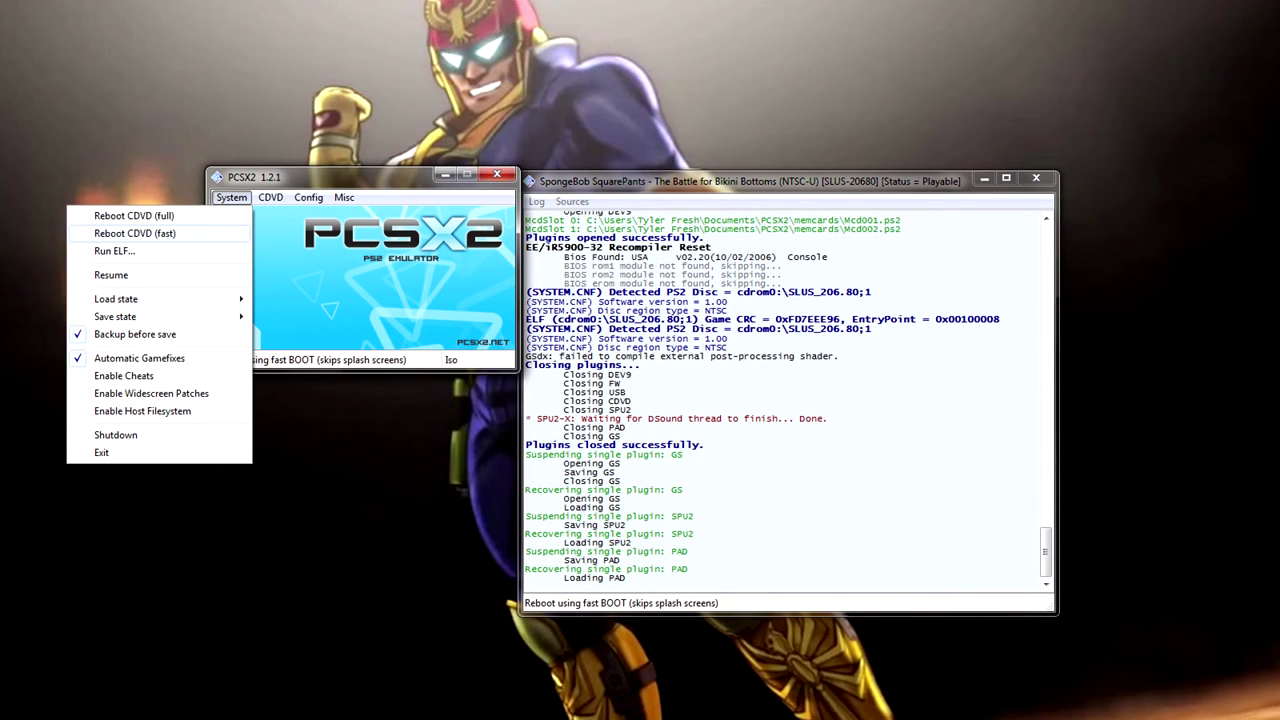
mouse_move(270, 197)
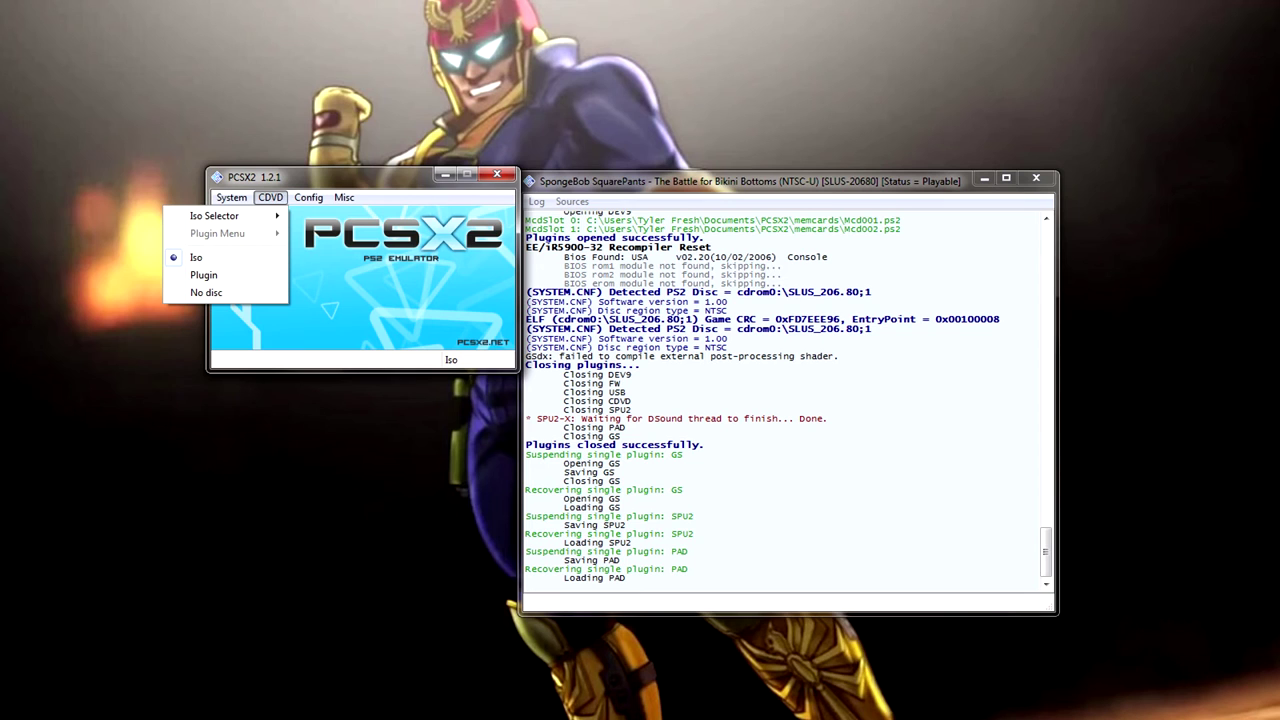
mouse_move(214, 216)
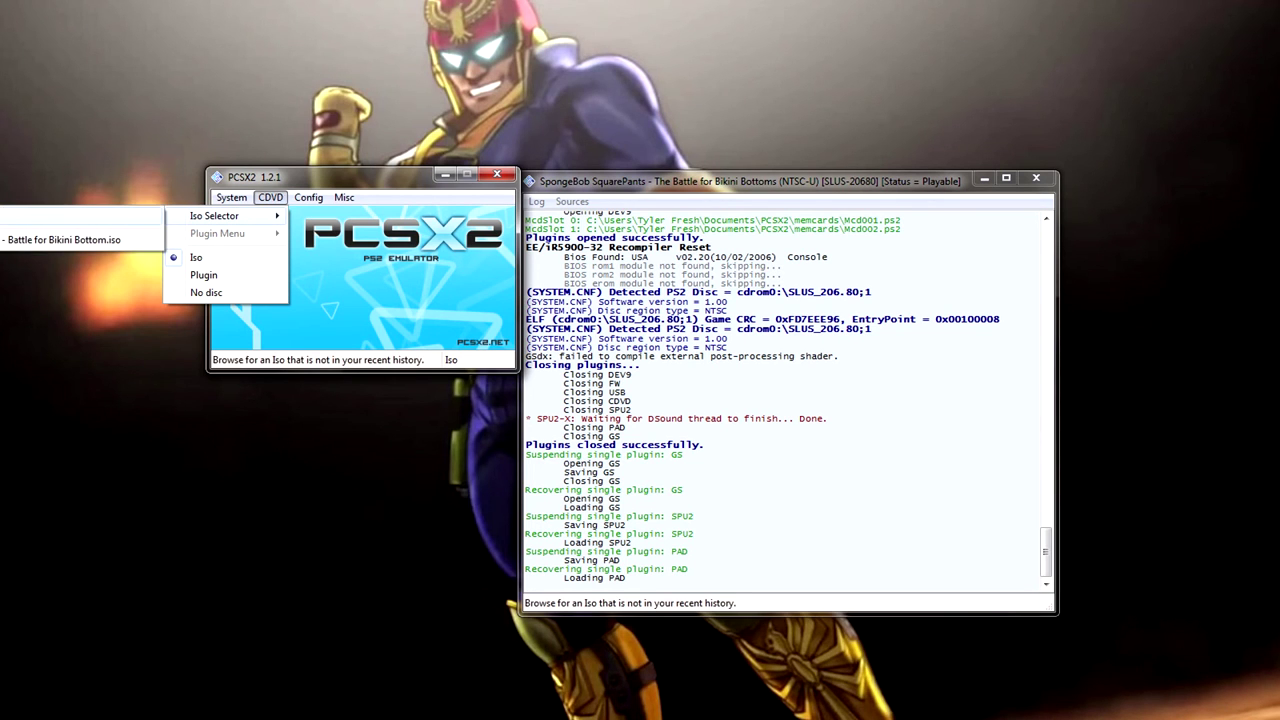
key("Return")
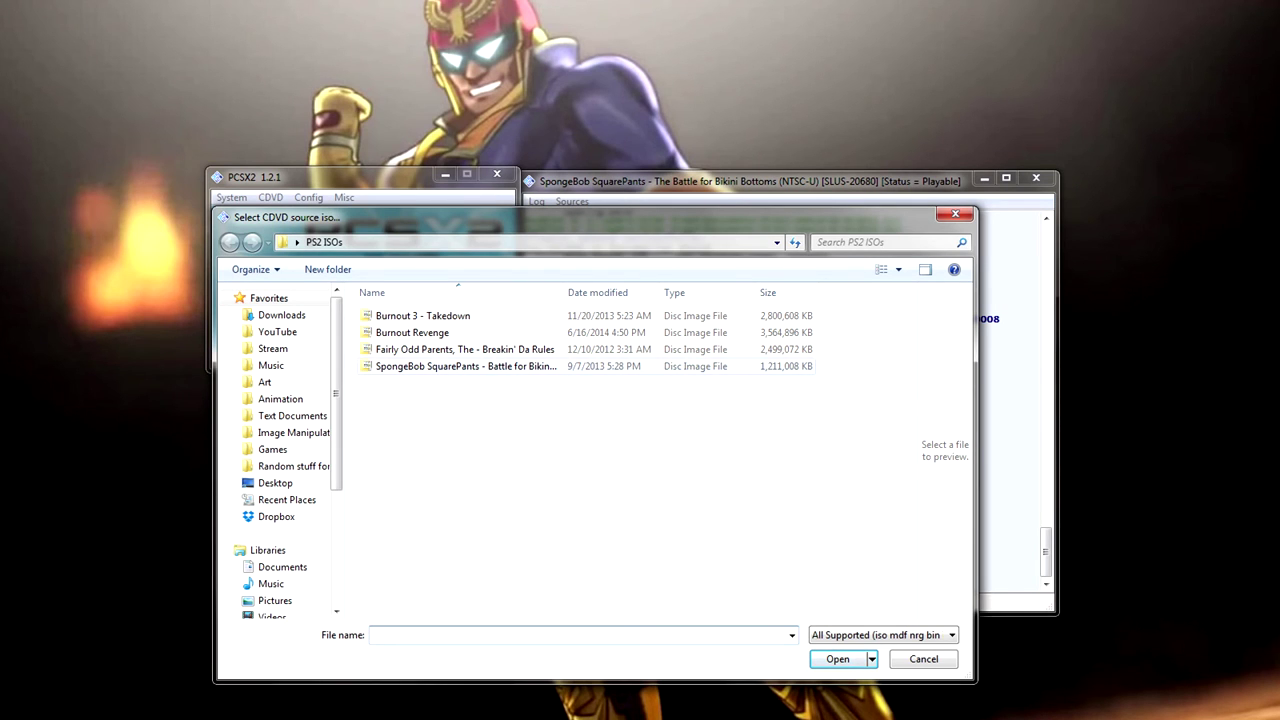
left_click(465, 367)
left_click(838, 659)
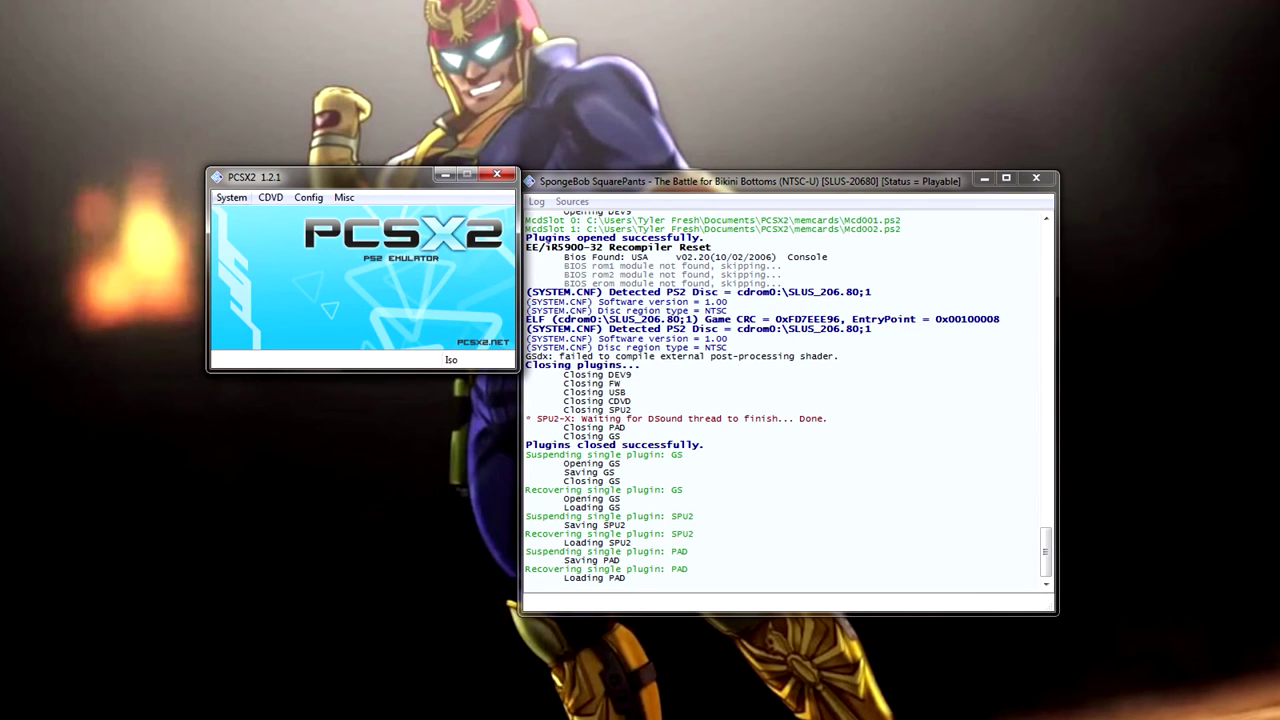
left_click(231, 197)
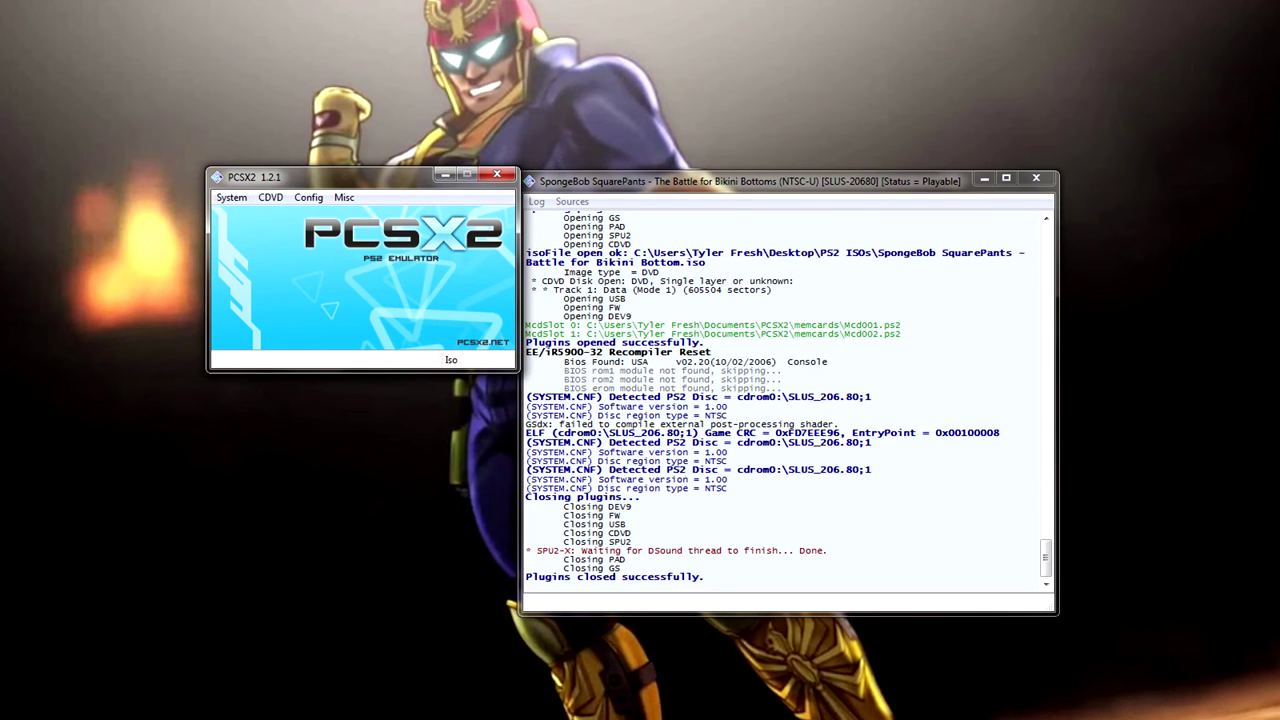
left_click(308, 197)
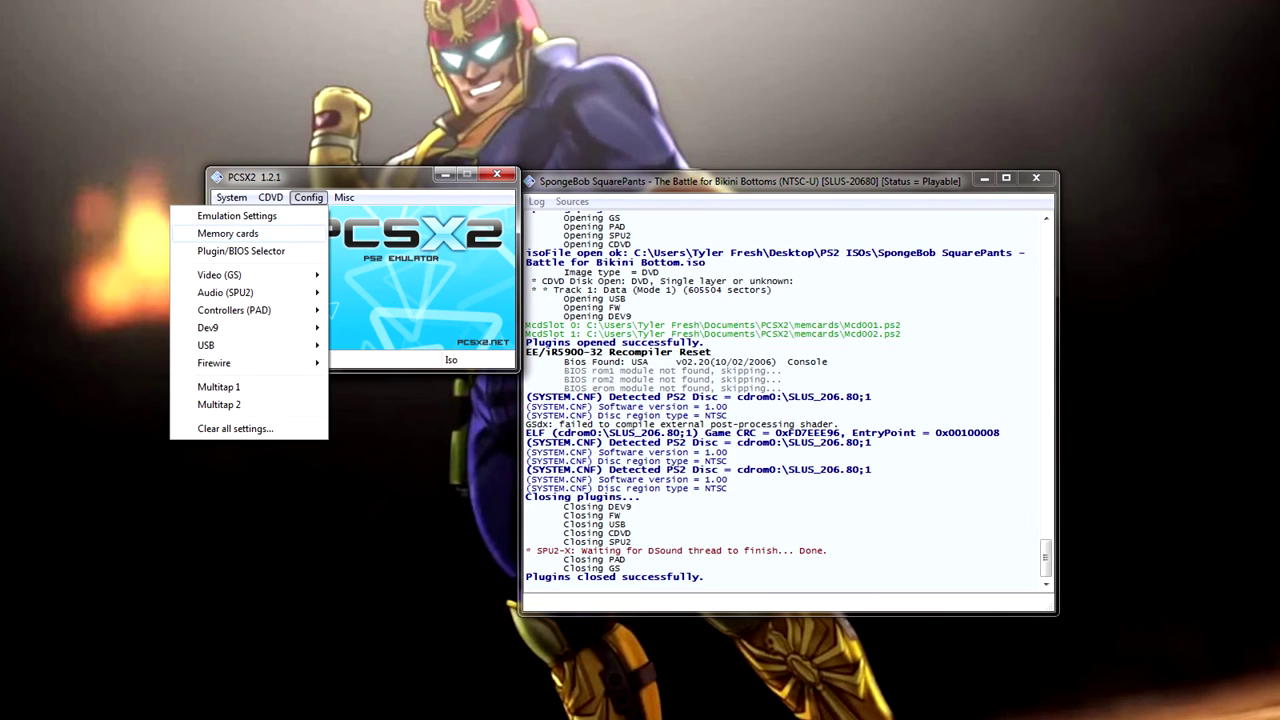
left_click(227, 233)
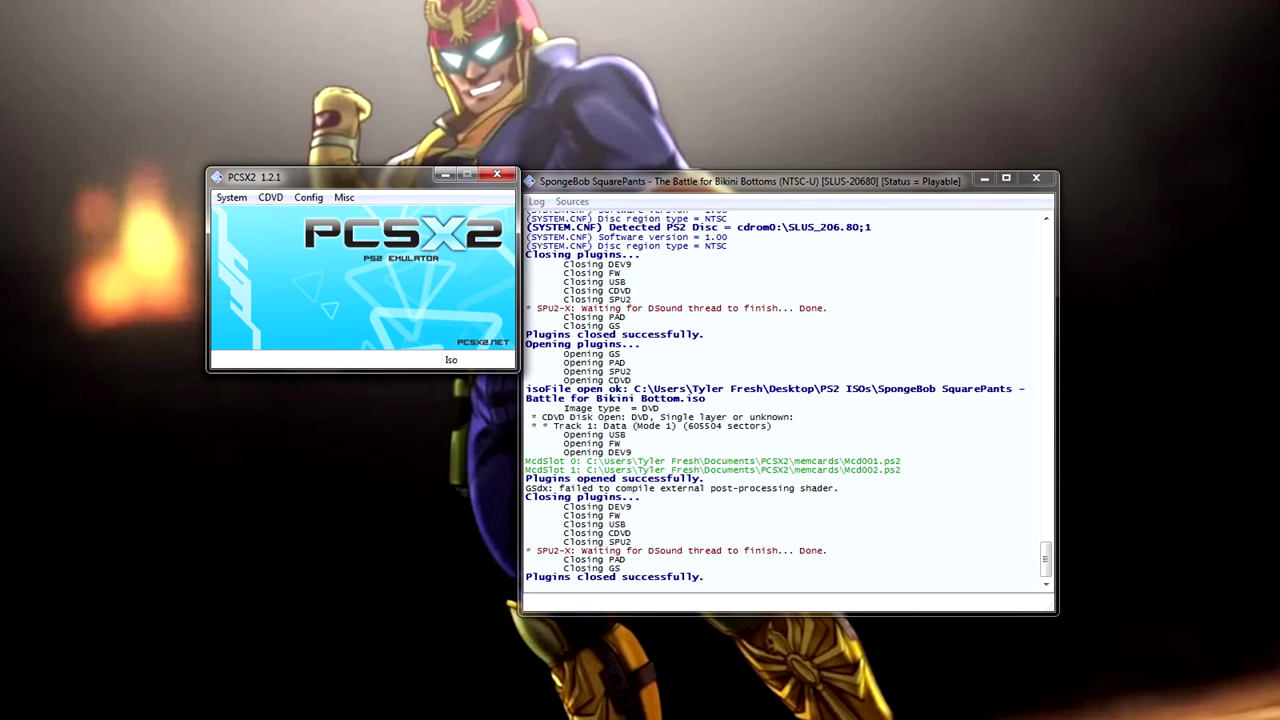
left_click(308, 198)
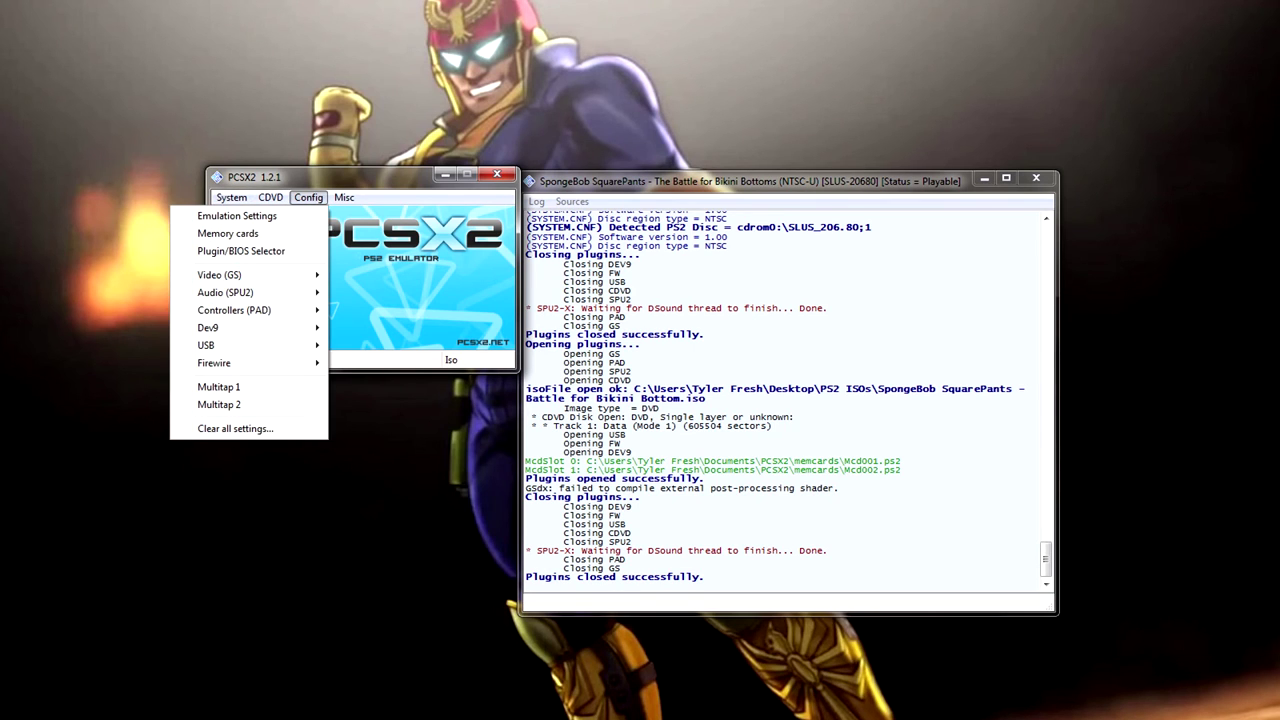
key("Up")
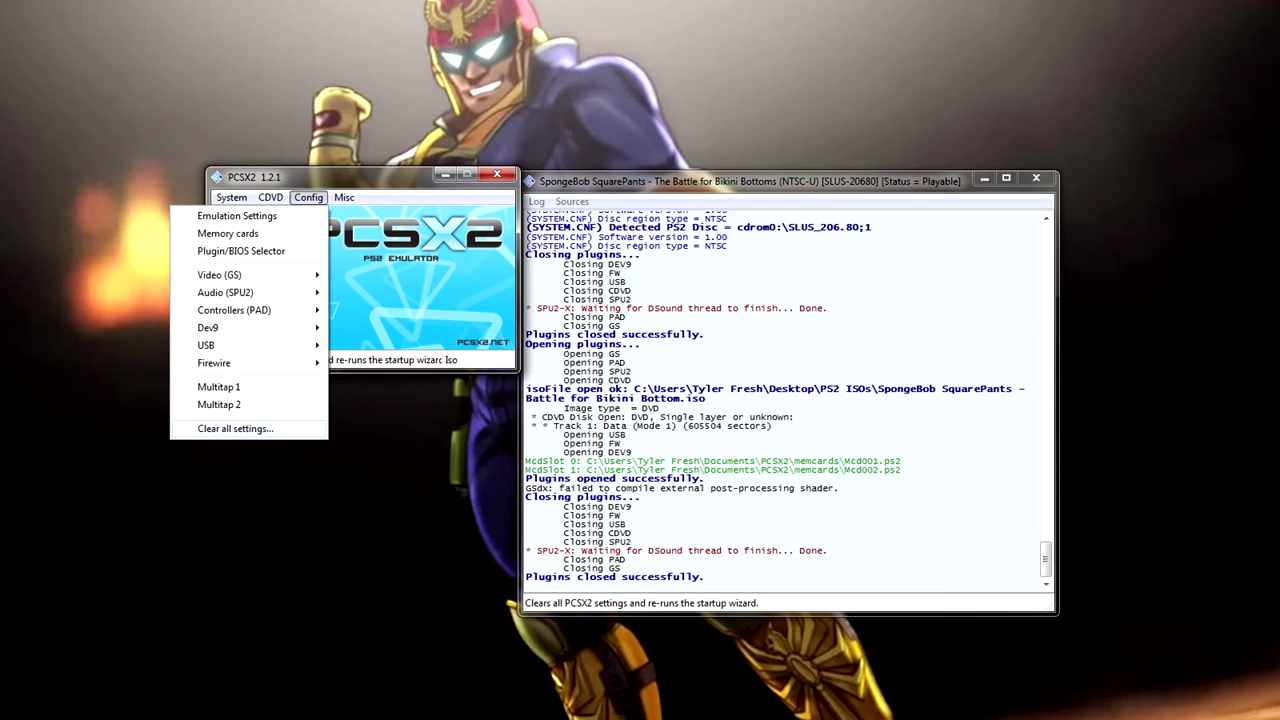
key("Down")
key("Escape")
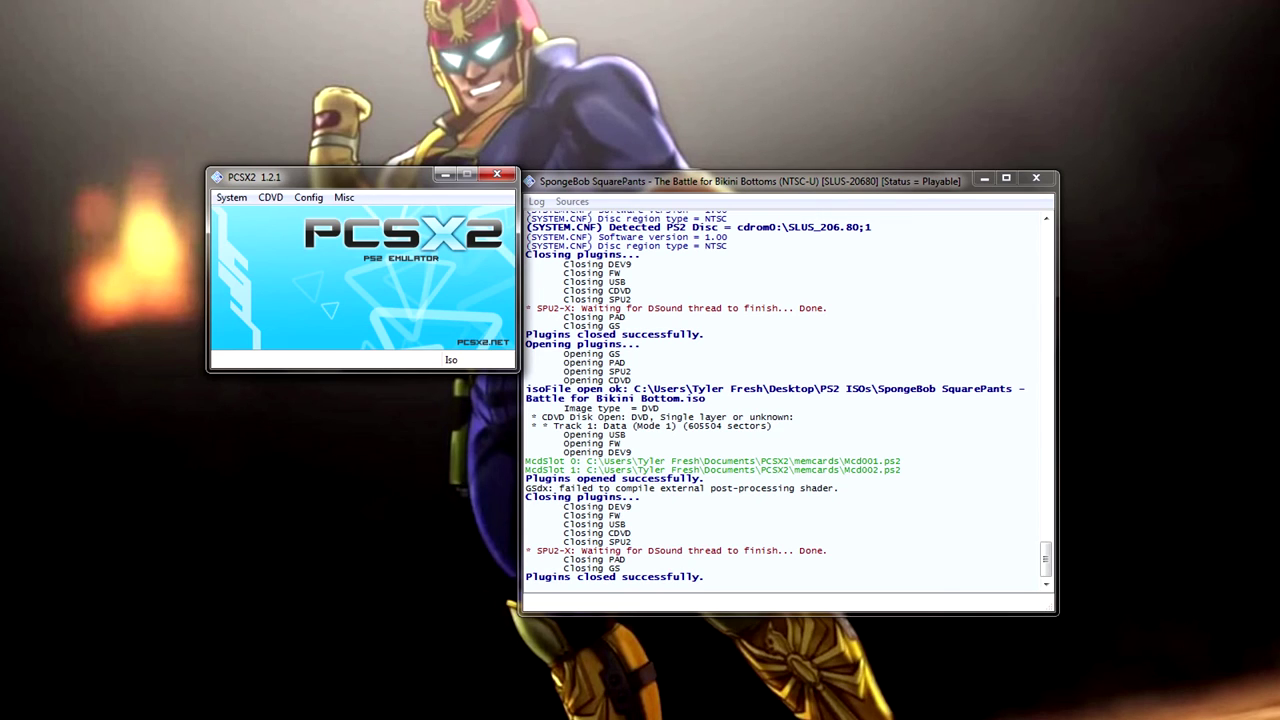
- Run the game and load the Jellyfish Fields save from memory card slot 1
left_click(231, 197)
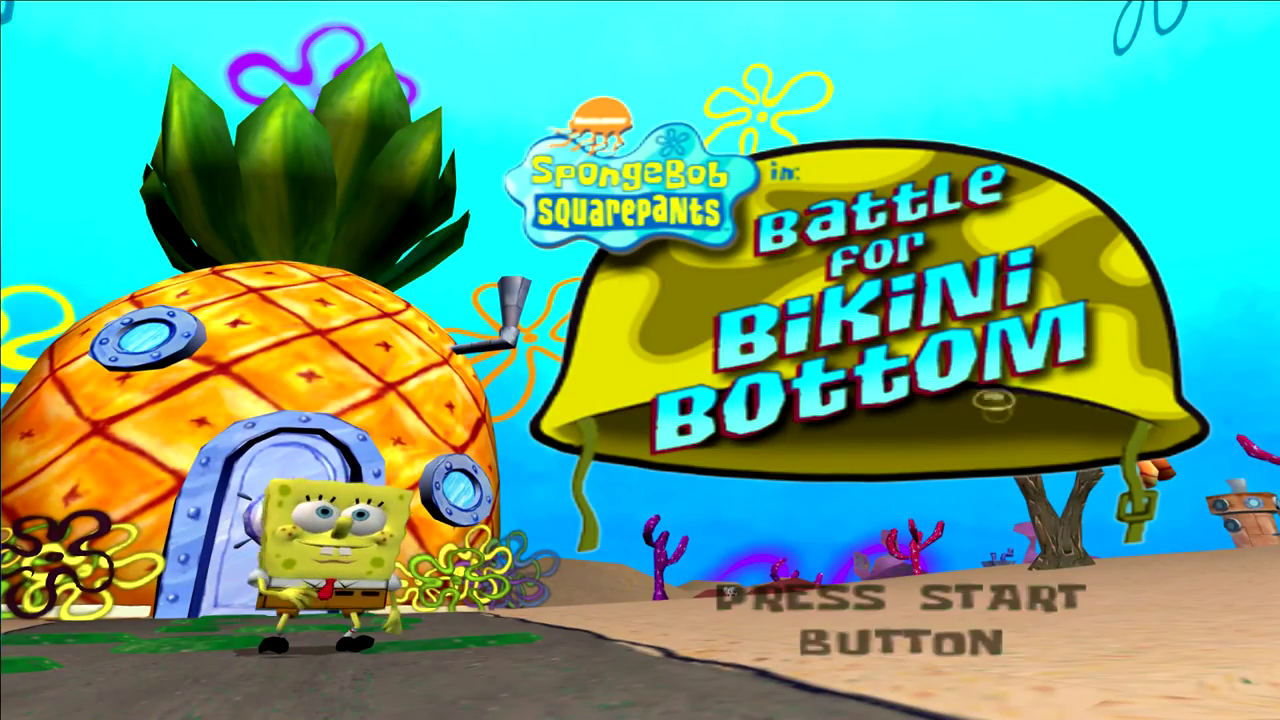
key("Return")
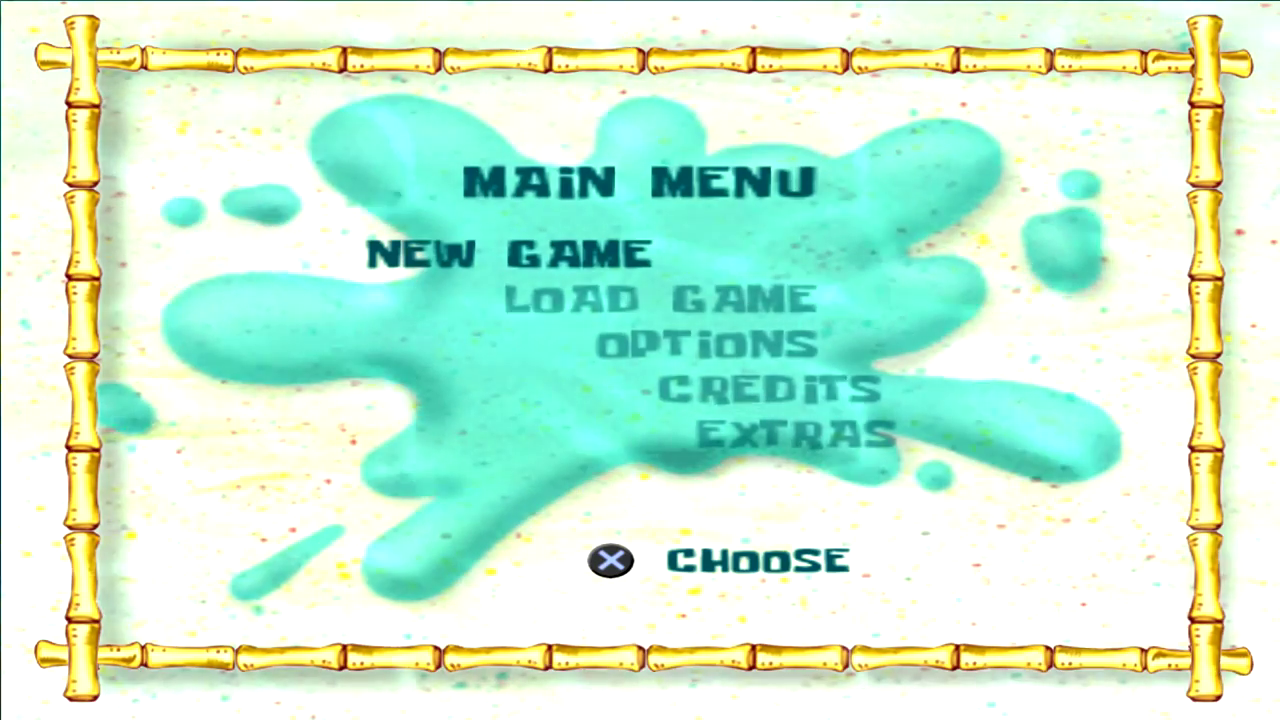
key("Down")
key("Return")
key("Return")
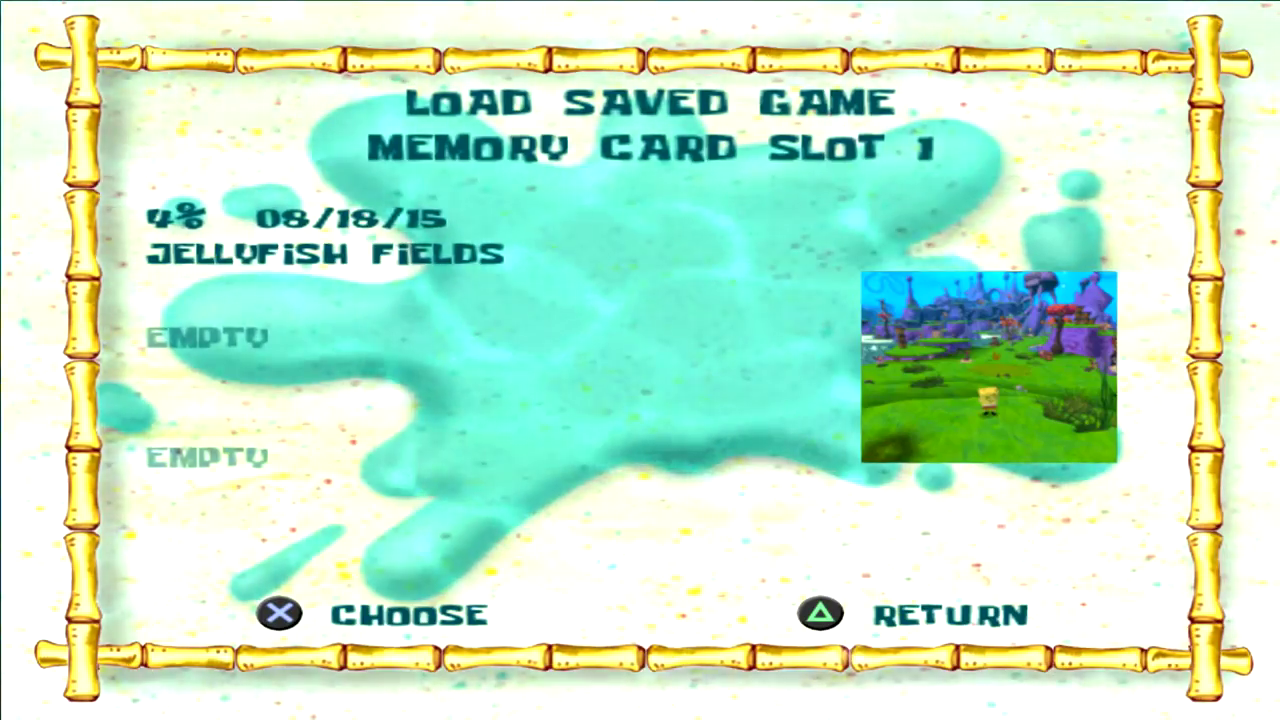
key("Return")
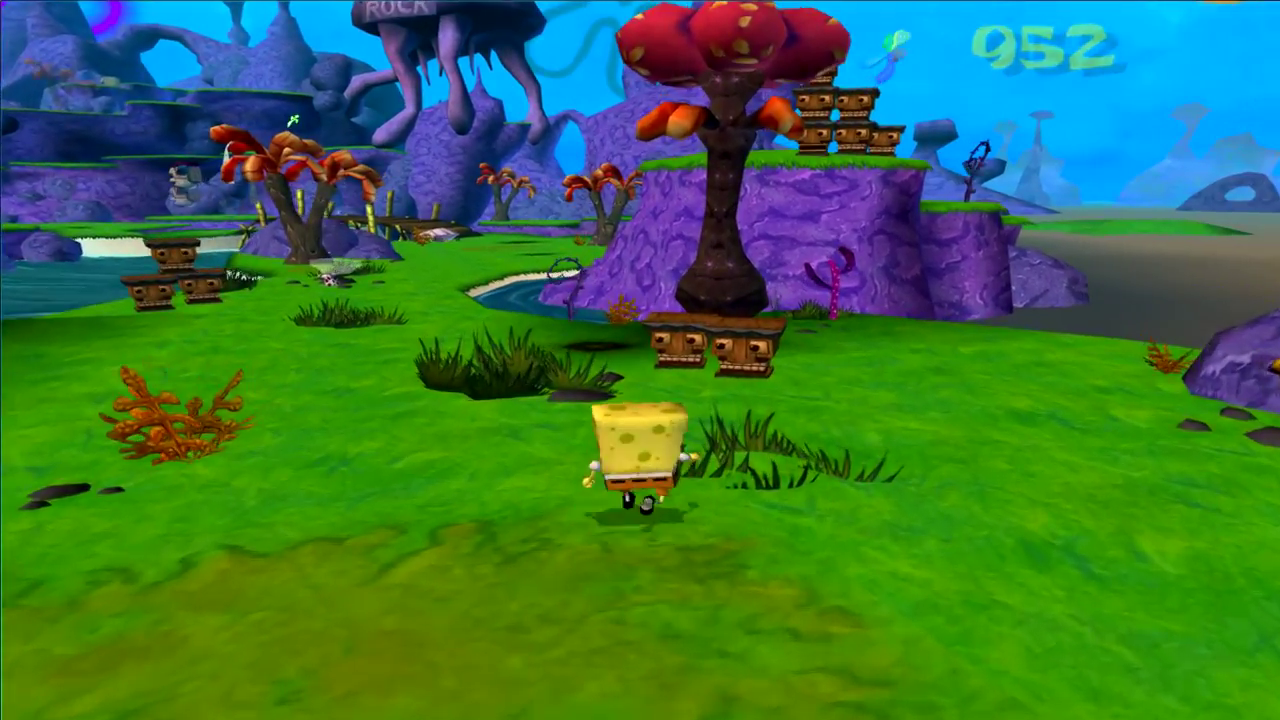
key("Up")
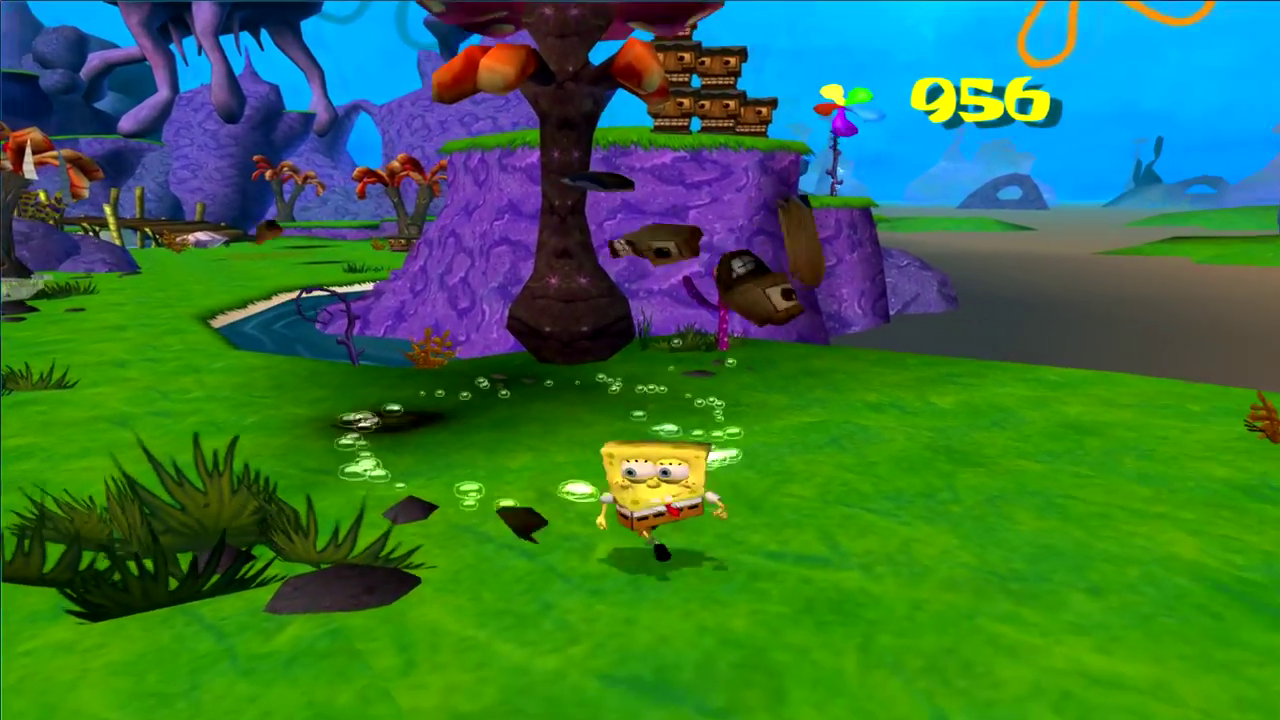
key("Down")
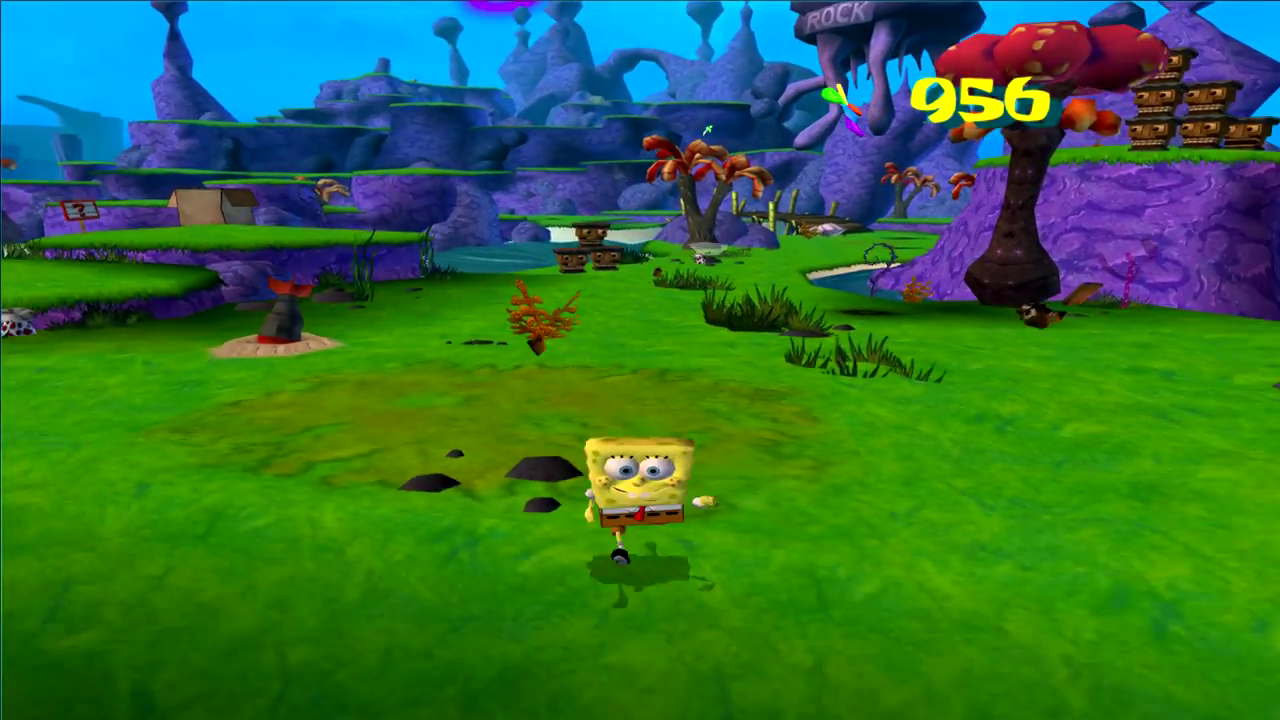